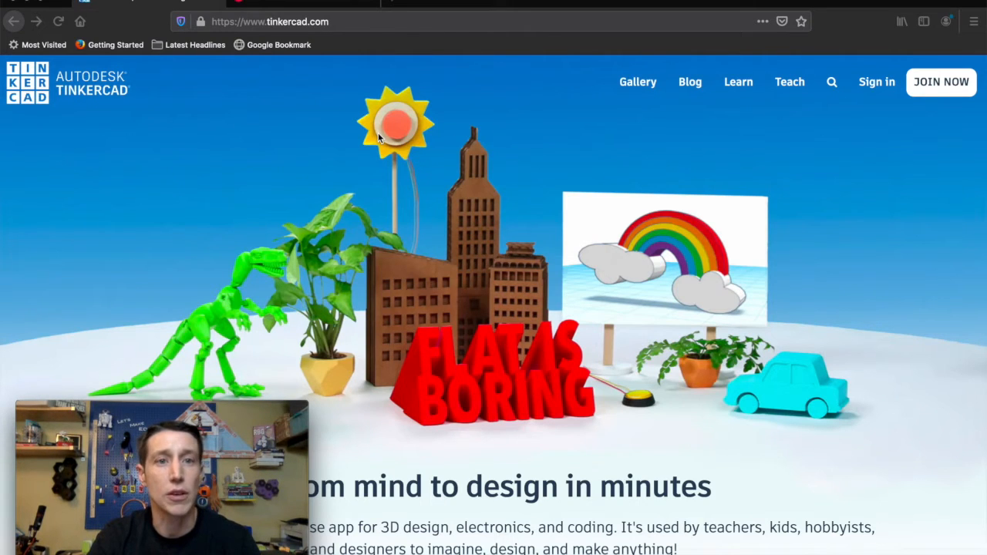
Step: Sign in to Tinkercad with Google and create a new 3D design
left_click(876, 83)
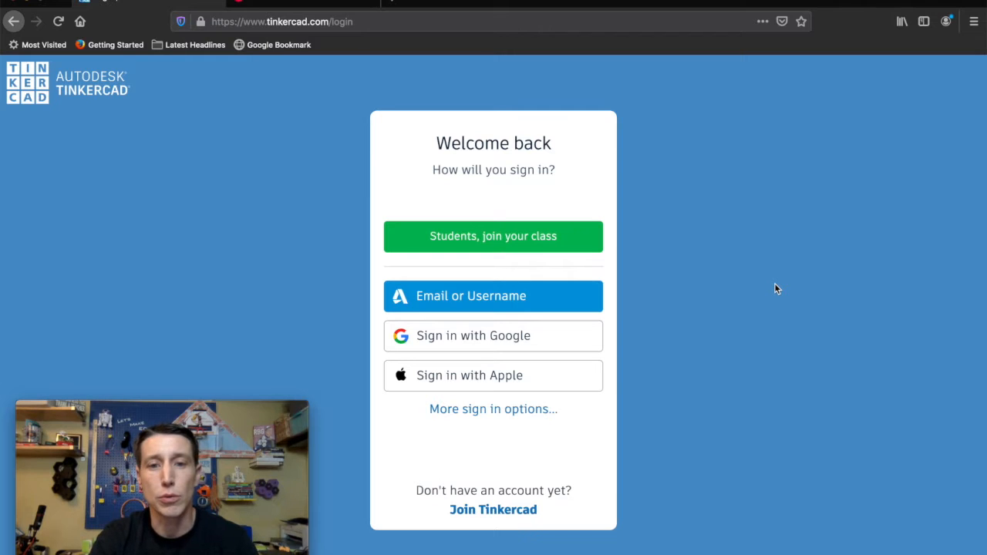
left_click(541, 339)
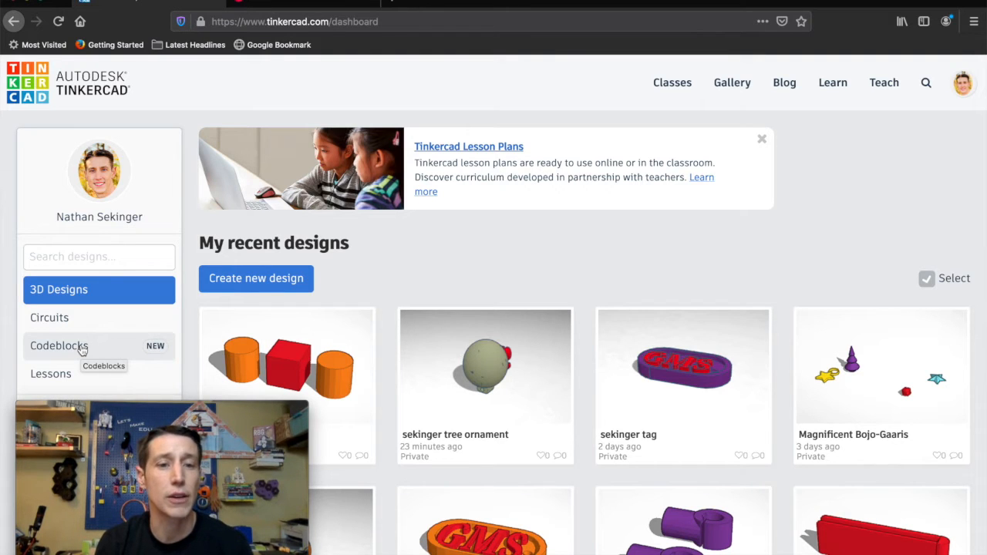
left_click(266, 285)
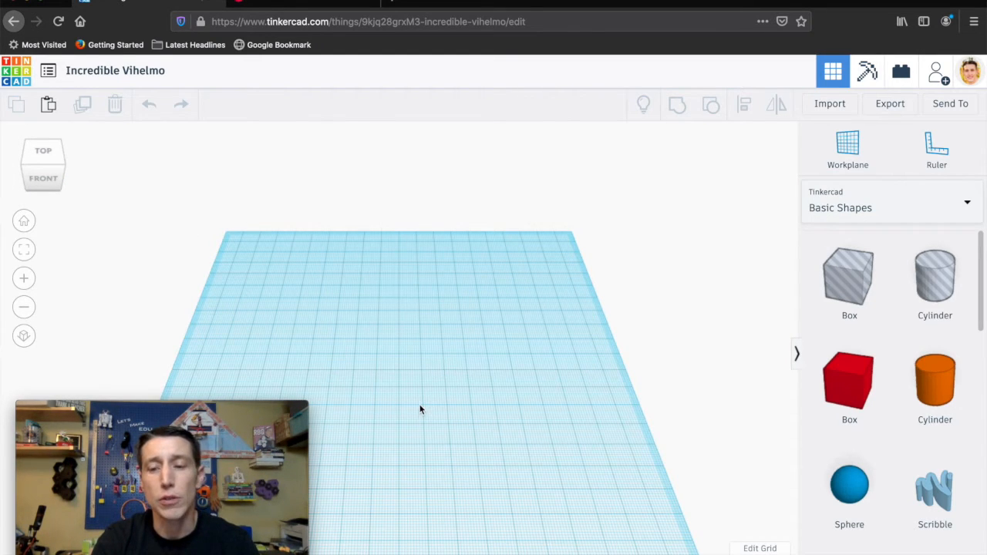
scroll(862, 443, "down", 5)
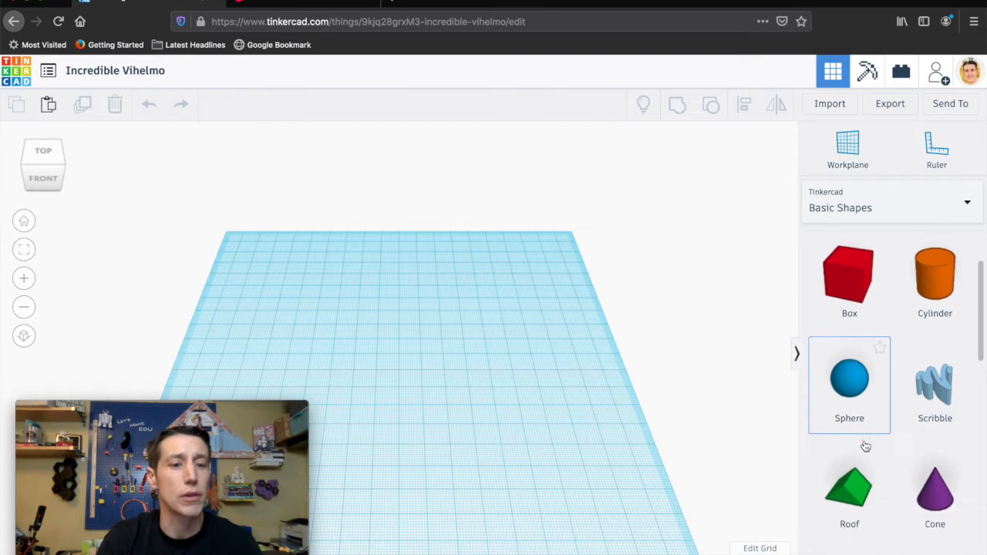
scroll(866, 447, "up", 5)
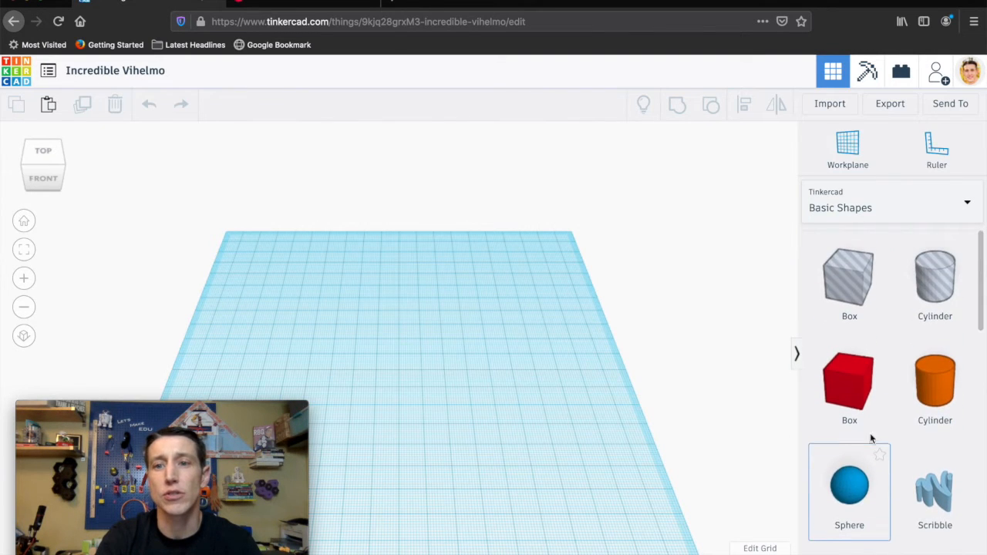
left_click(964, 205)
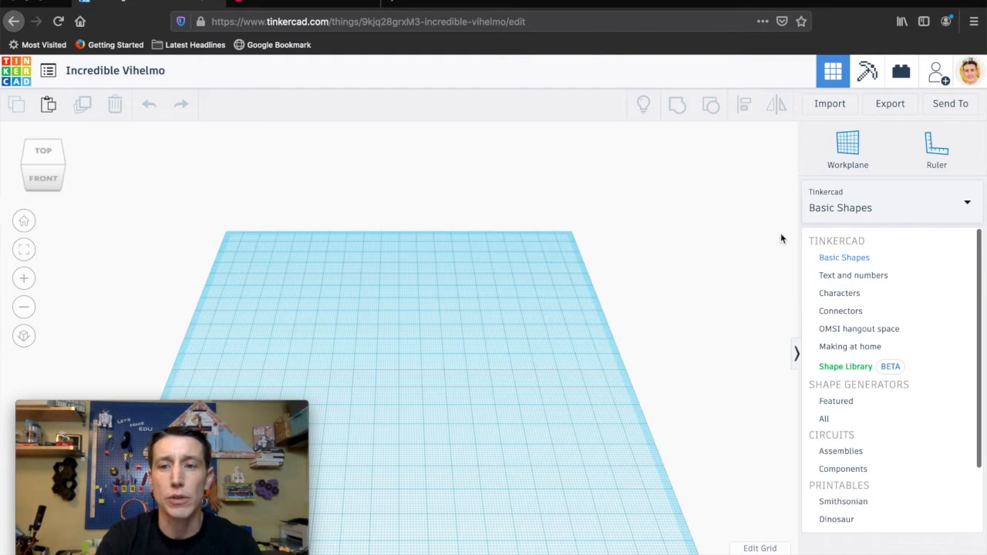
left_click(756, 243)
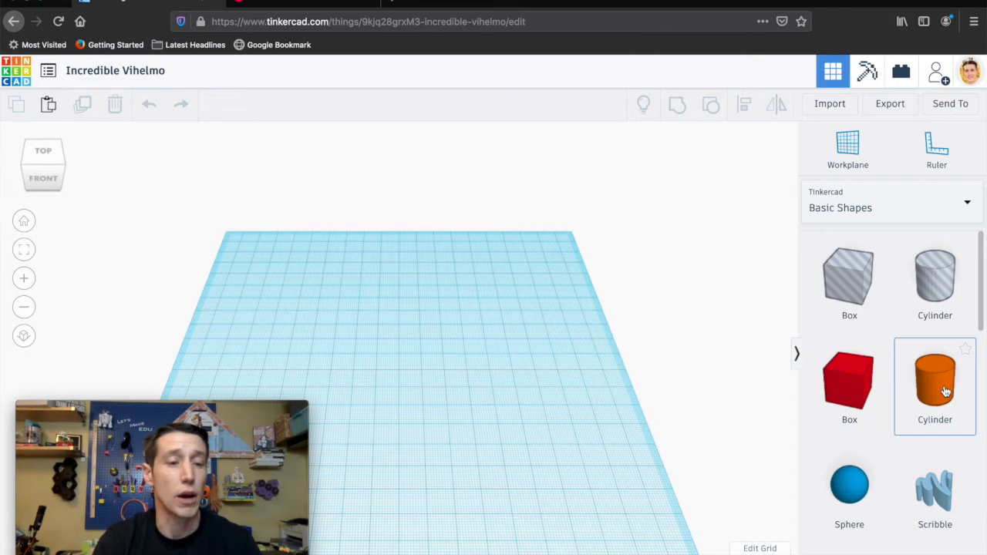
Step: Place a solid cylinder, a solid box and a second solid cylinder side by side on the workplane
left_click_drag(932, 393, 389, 396)
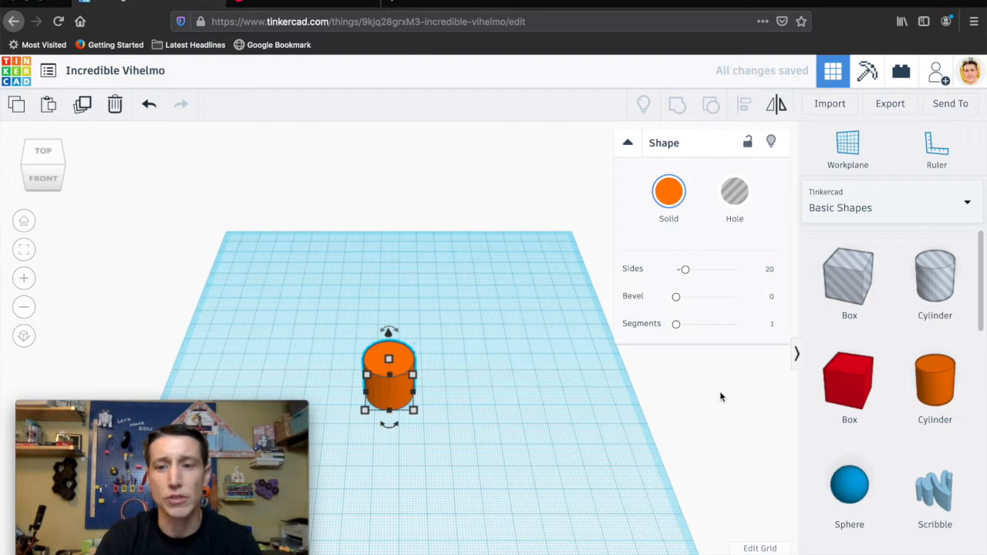
left_click_drag(848, 397, 447, 389)
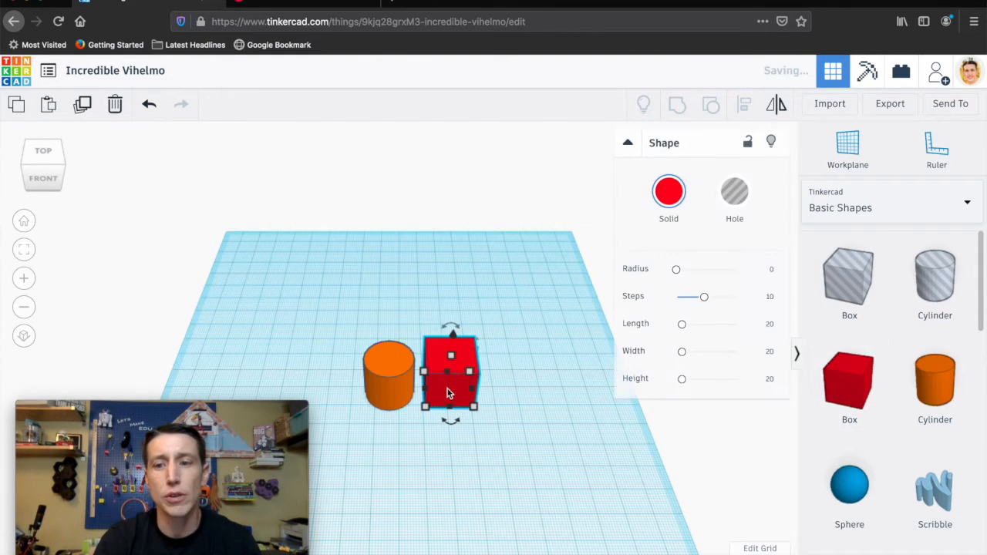
left_click_drag(934, 394, 511, 390)
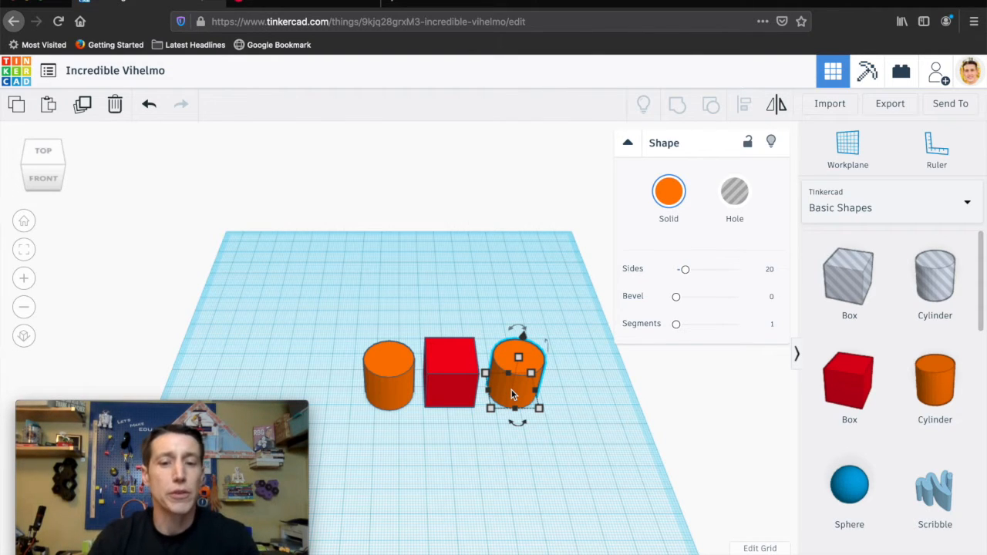
Step: Slide the box halfway over the first cylinder and the second cylinder halfway into the box to form a rounded bar
mouse_move(489, 410)
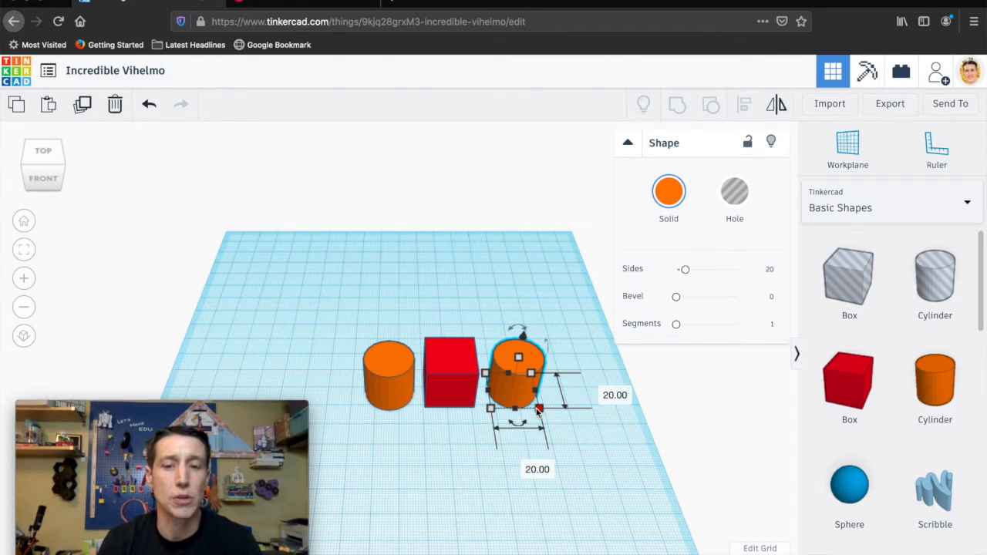
left_click(395, 400)
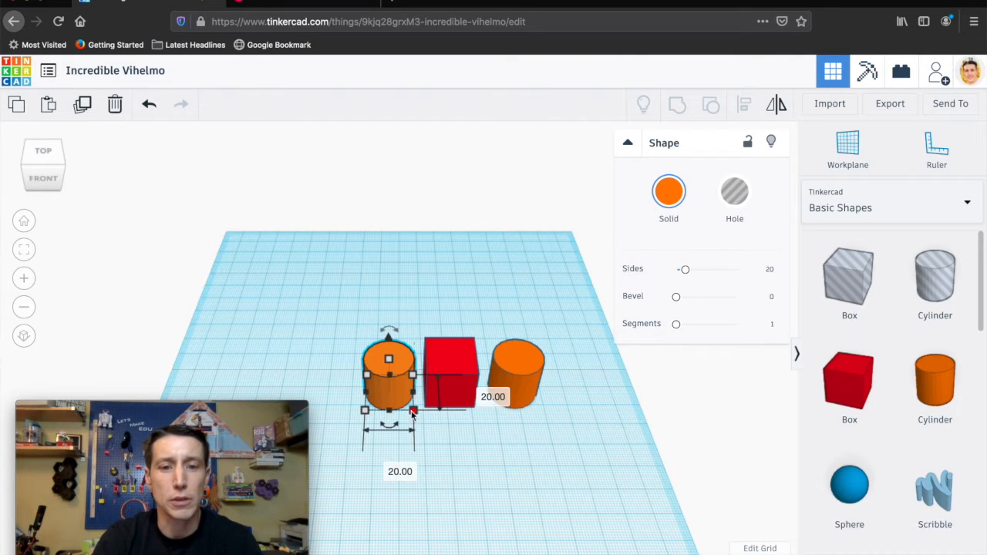
left_click(442, 398)
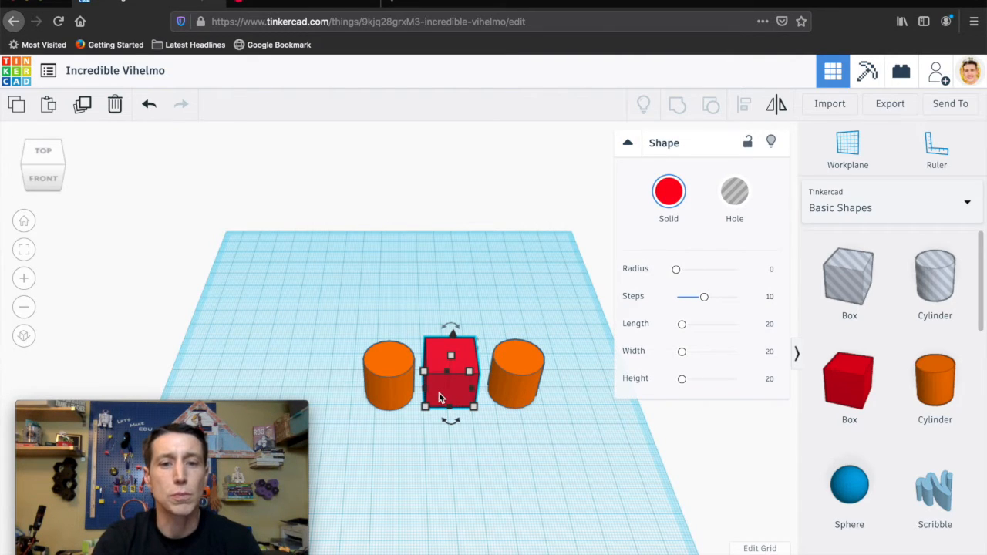
left_click_drag(438, 392, 404, 400)
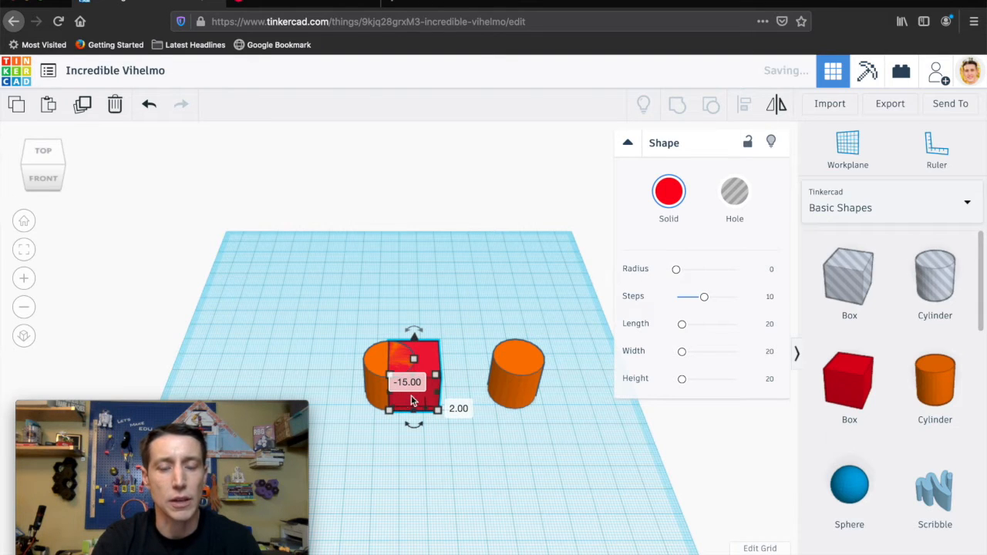
left_click(508, 398)
left_click_drag(509, 401, 430, 402)
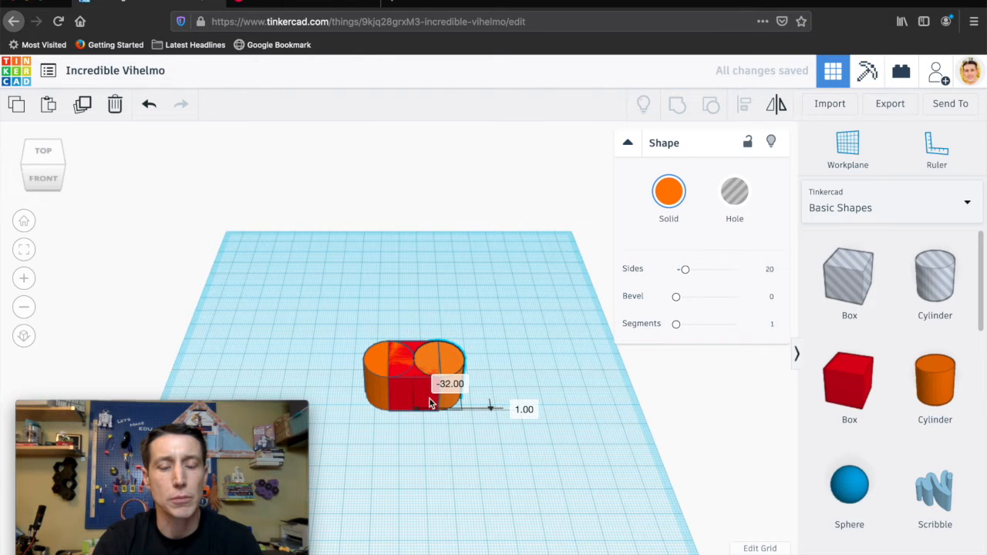
left_click_drag(430, 402, 430, 404)
left_click(422, 459)
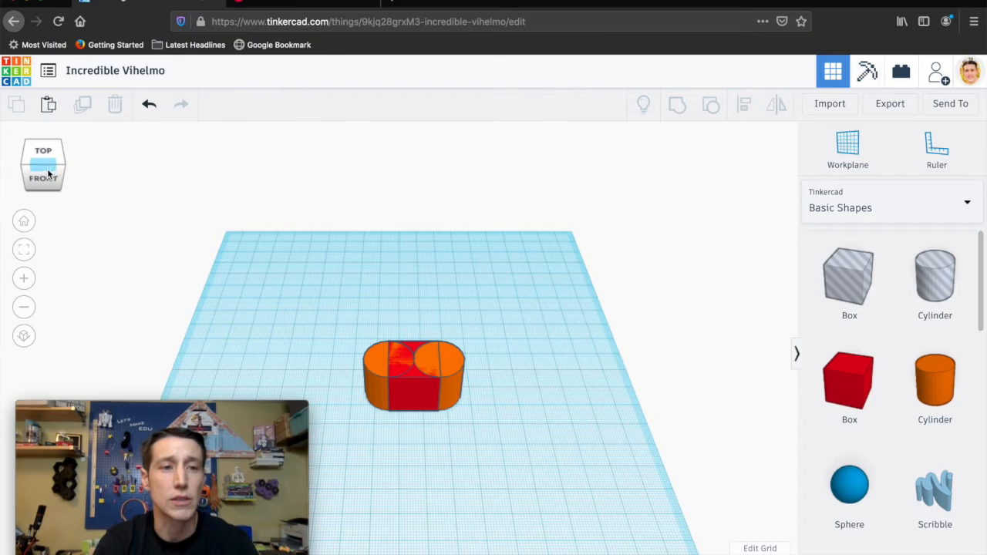
Step: Select the box and both overlapping cylinders and group them into one solid shape
mouse_move(42, 171)
left_mouse_down()
mouse_move(92, 166)
mouse_move(59, 179)
mouse_move(35, 170)
mouse_move(37, 182)
left_mouse_up()
scroll(390, 435, "up", 2)
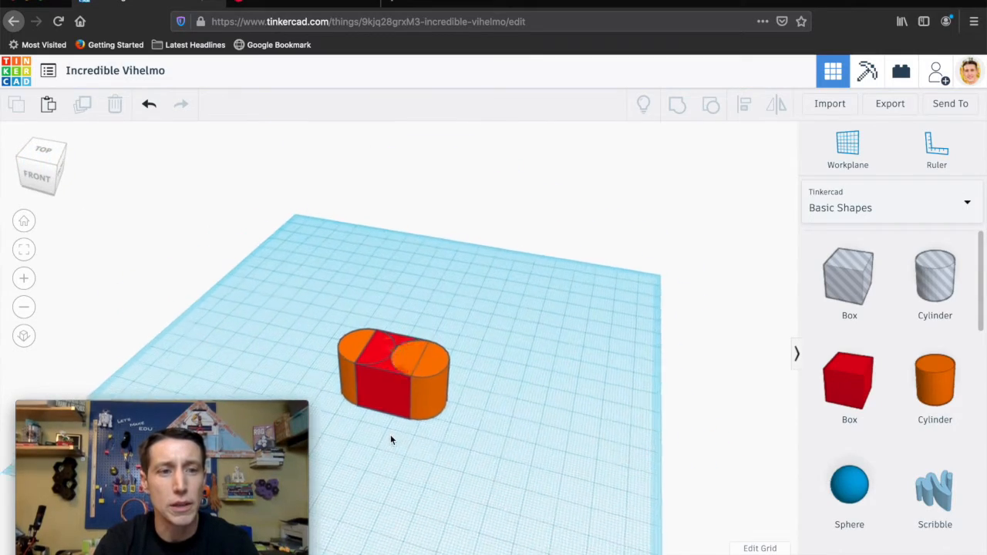
scroll(390, 435, "up", 6)
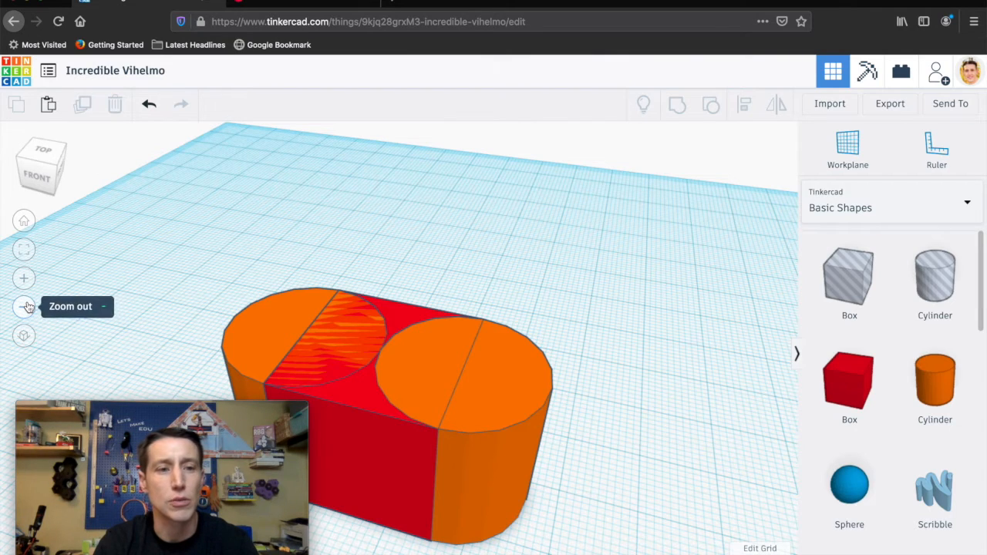
scroll(235, 346, "down", 5)
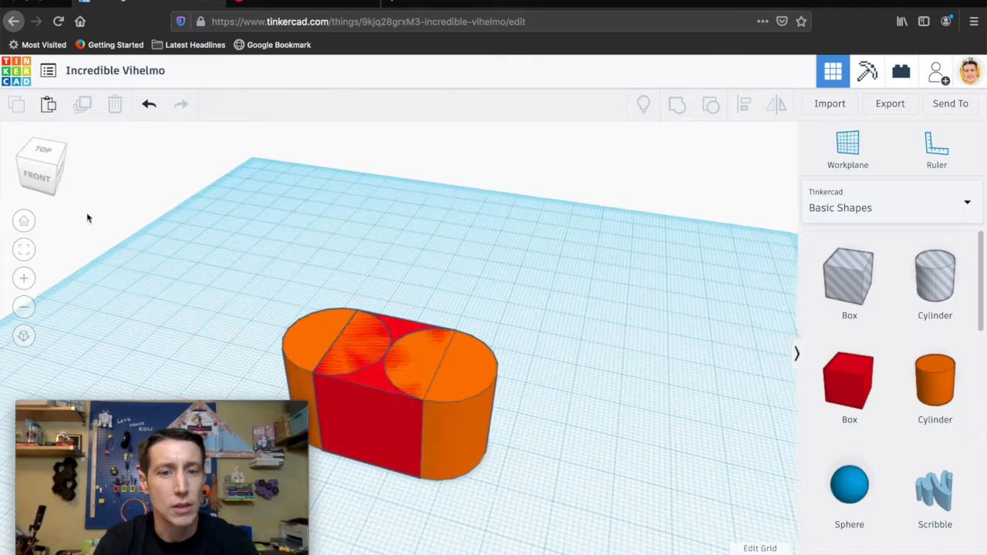
left_click(34, 163)
left_click_drag(34, 162, 57, 160)
left_click(56, 160)
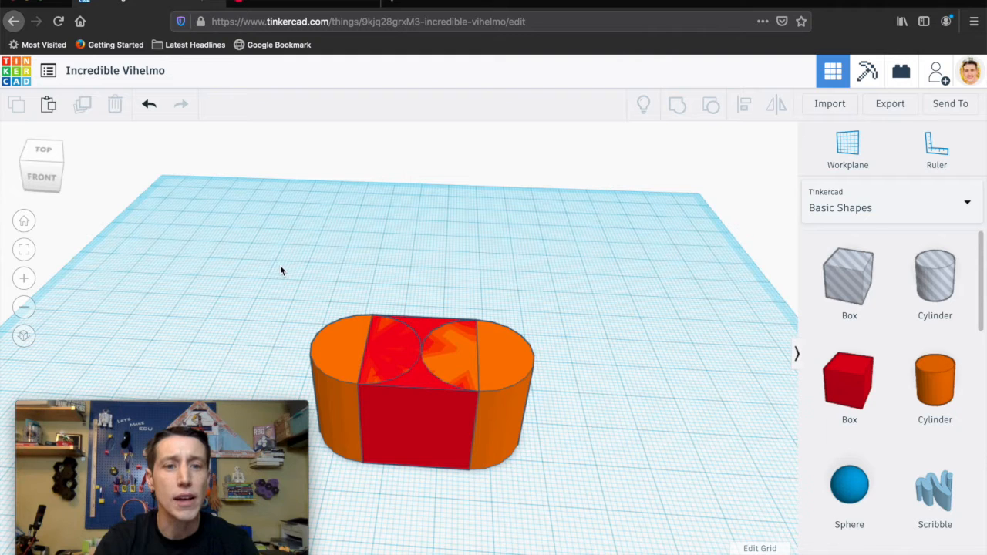
left_click_drag(281, 267, 594, 498)
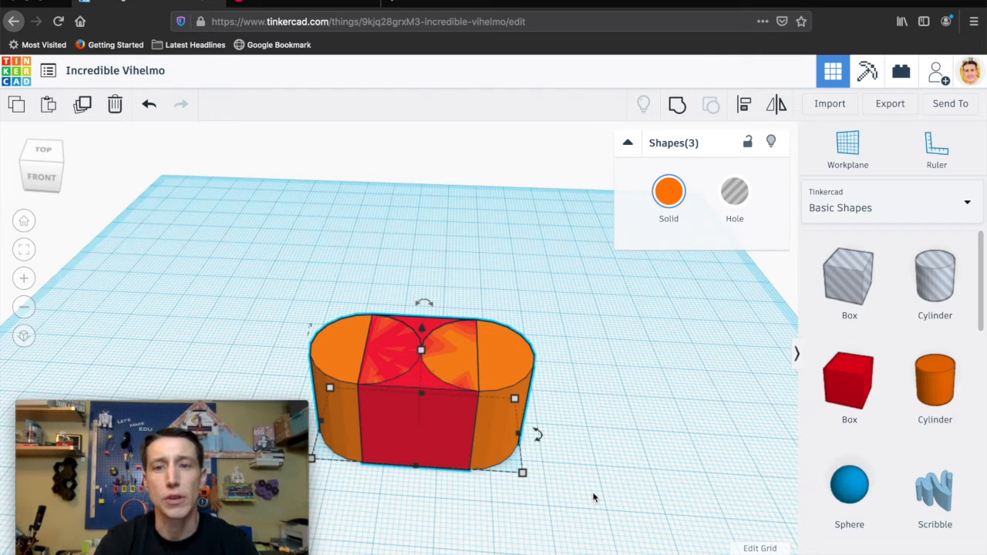
left_click(676, 106)
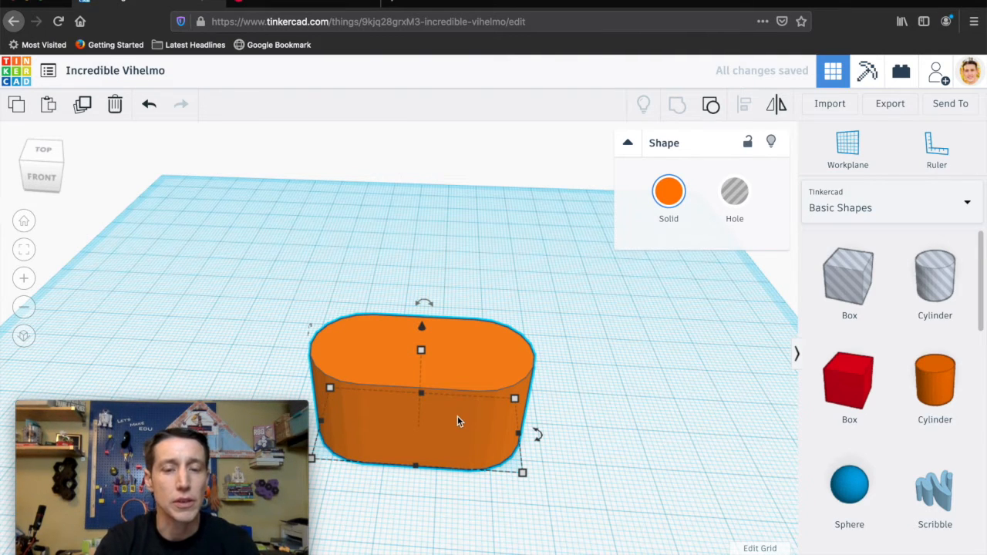
Step: Set the height of the grouped rounded shape to 5
mouse_move(522, 472)
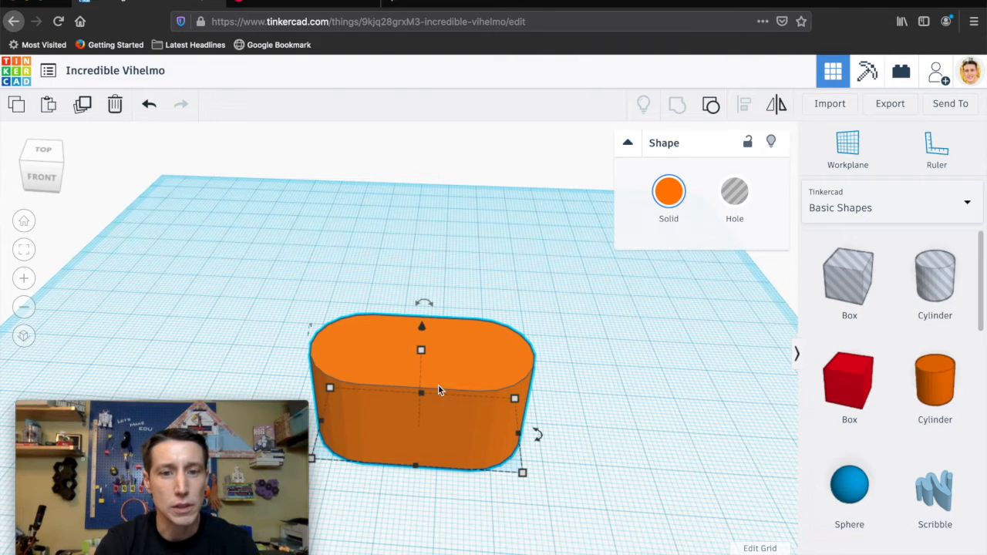
mouse_move(422, 353)
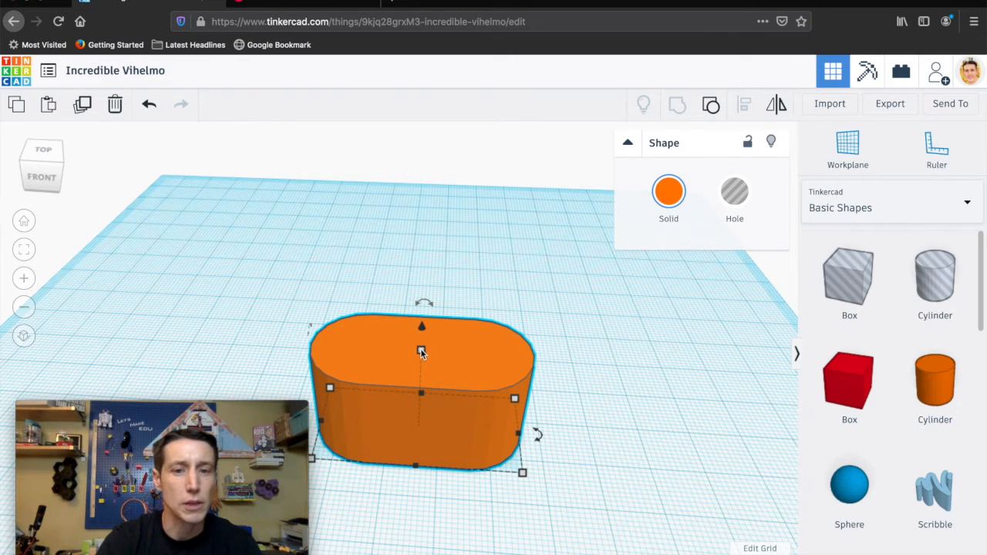
mouse_move(422, 353)
left_mouse_down()
mouse_move(424, 390)
mouse_move(429, 335)
mouse_move(428, 360)
mouse_move(428, 352)
left_mouse_up()
left_click(486, 392)
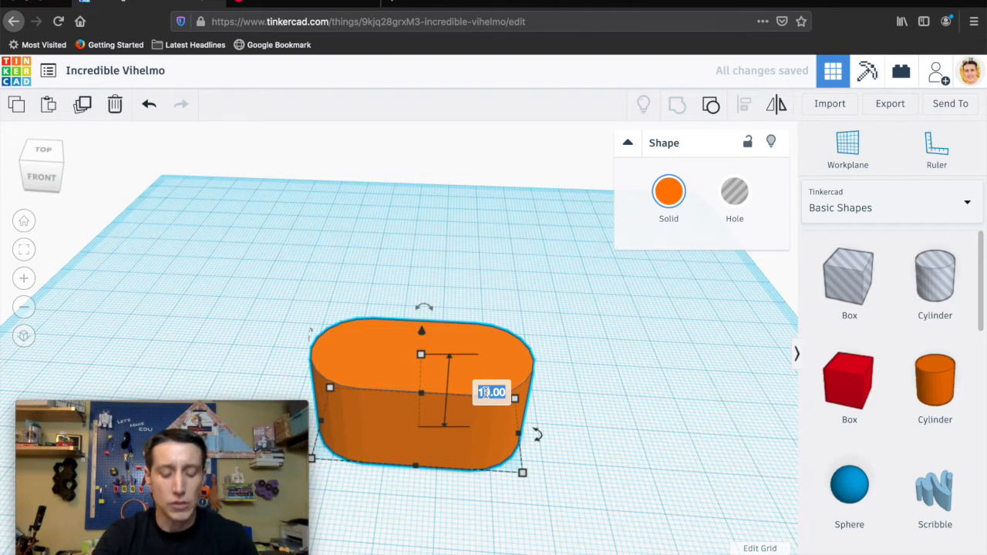
type("5")
key("Return")
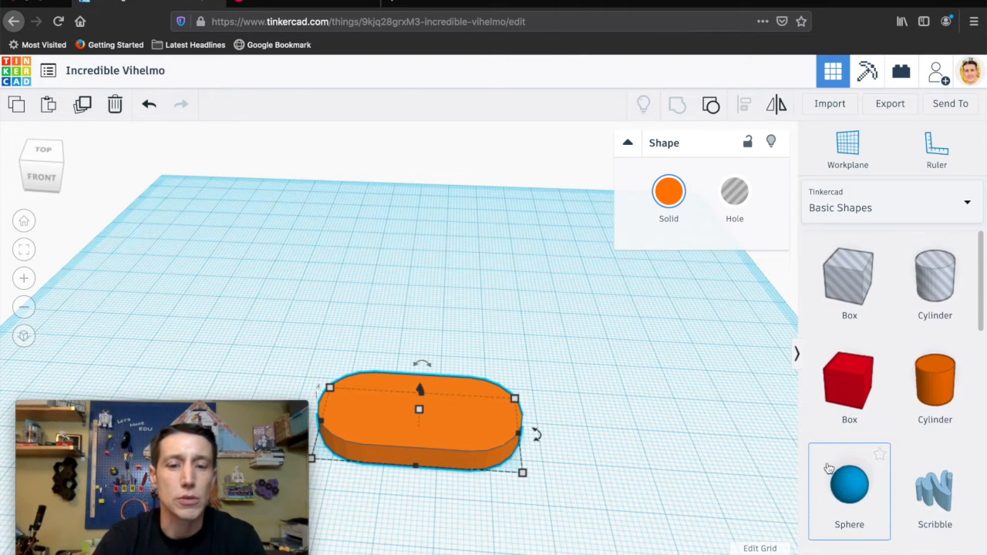
Step: Duplicate the flat rounded shape and move the copy behind and to the right of the original
mouse_move(414, 460)
left_click(441, 430)
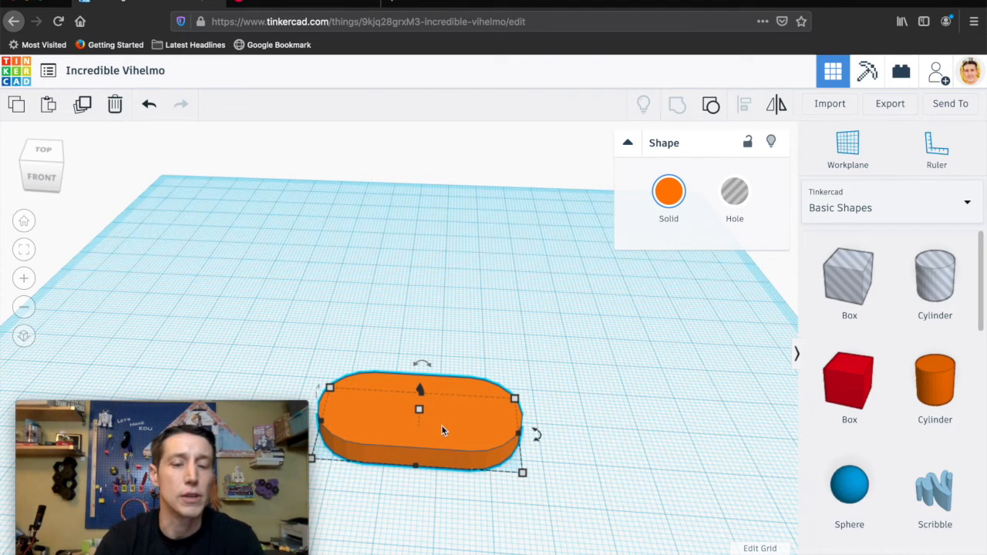
left_click(83, 107)
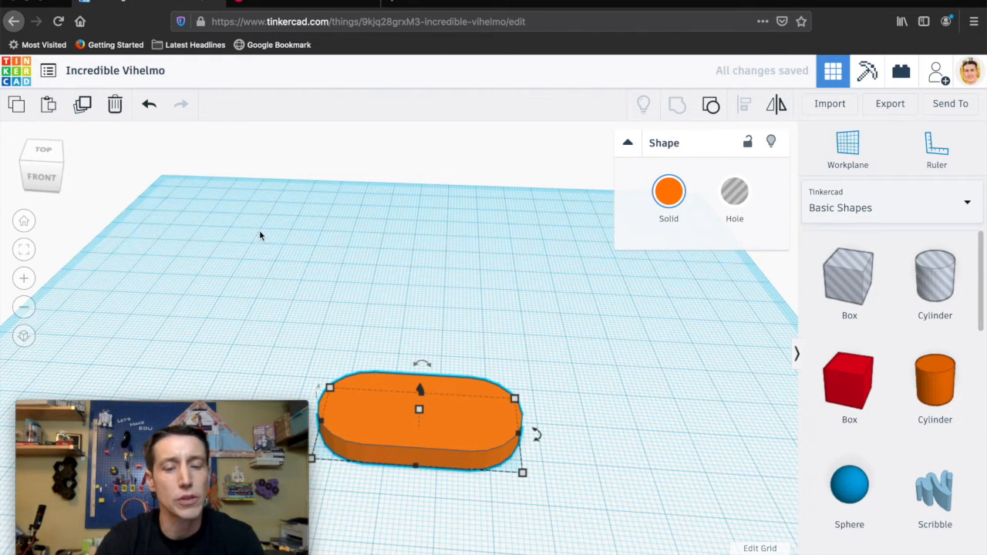
left_click_drag(447, 429, 586, 353)
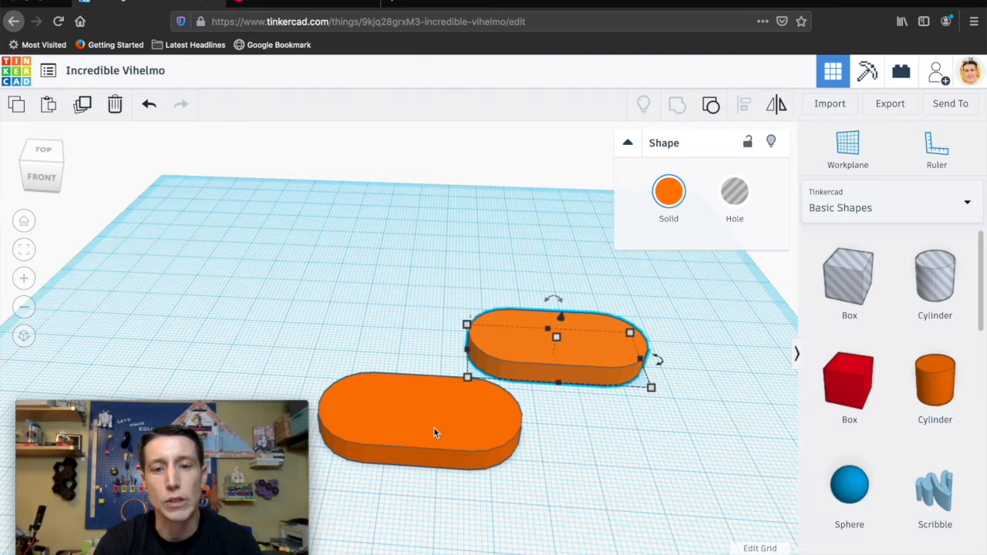
Step: Resize the duplicated rounded shape to 35 long and 17 wide
mouse_move(657, 375)
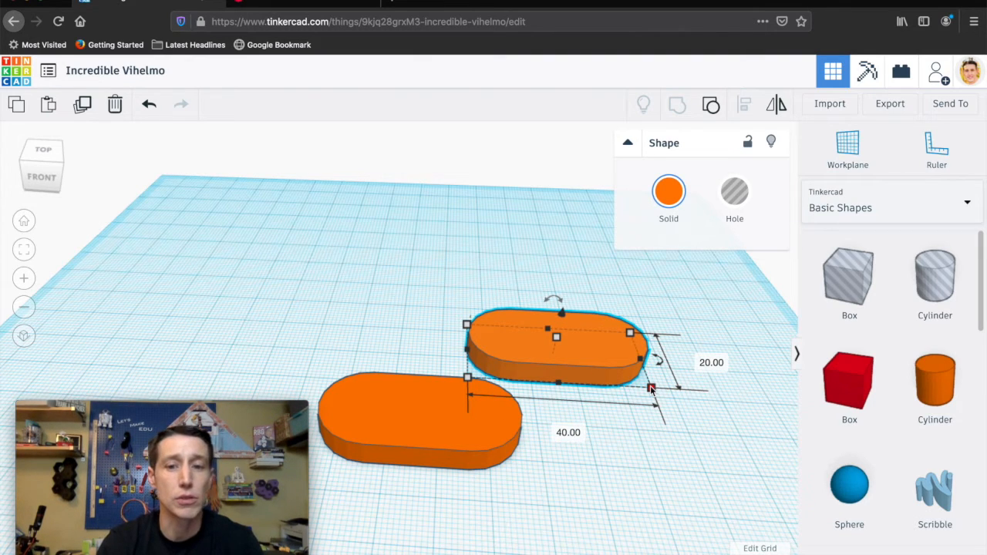
left_click(558, 432)
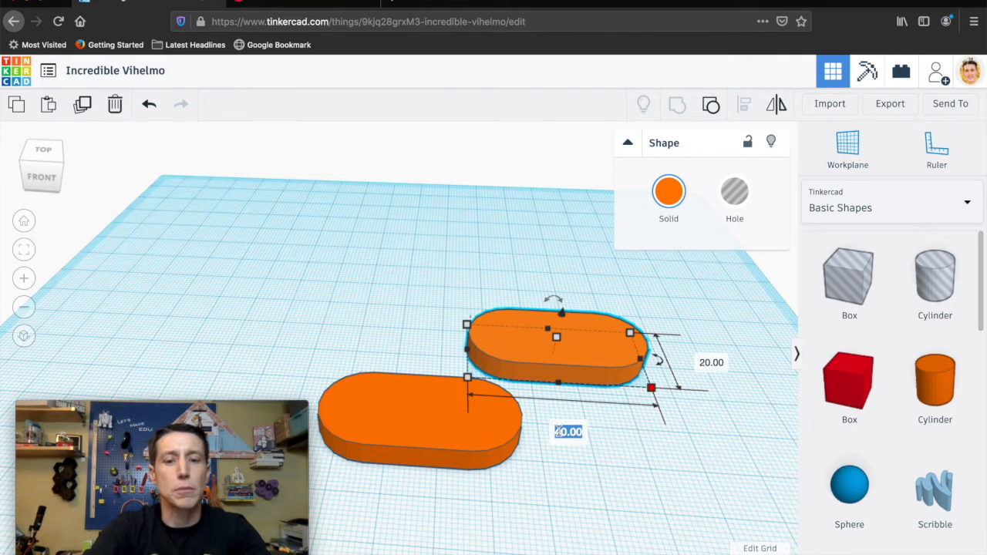
type("35")
key("Return")
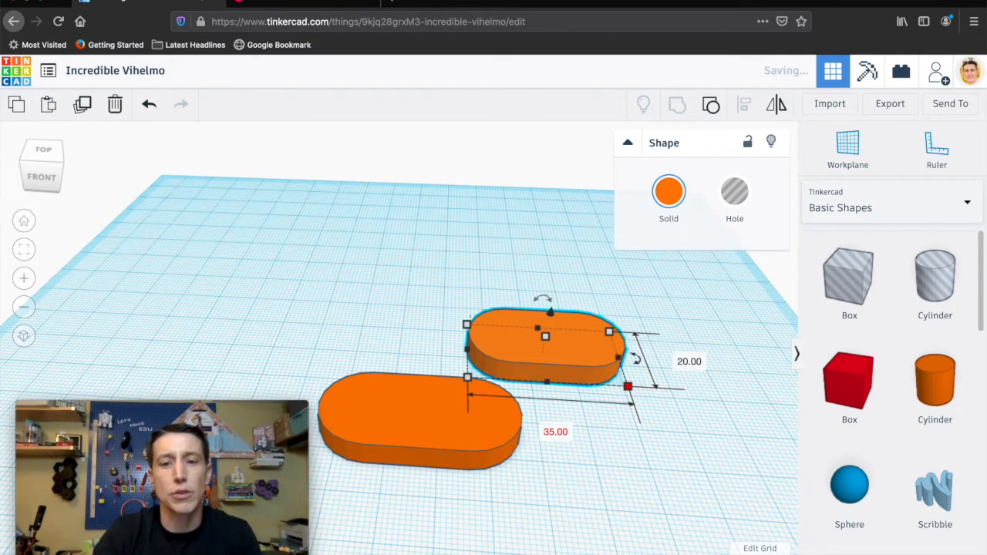
left_click(681, 360)
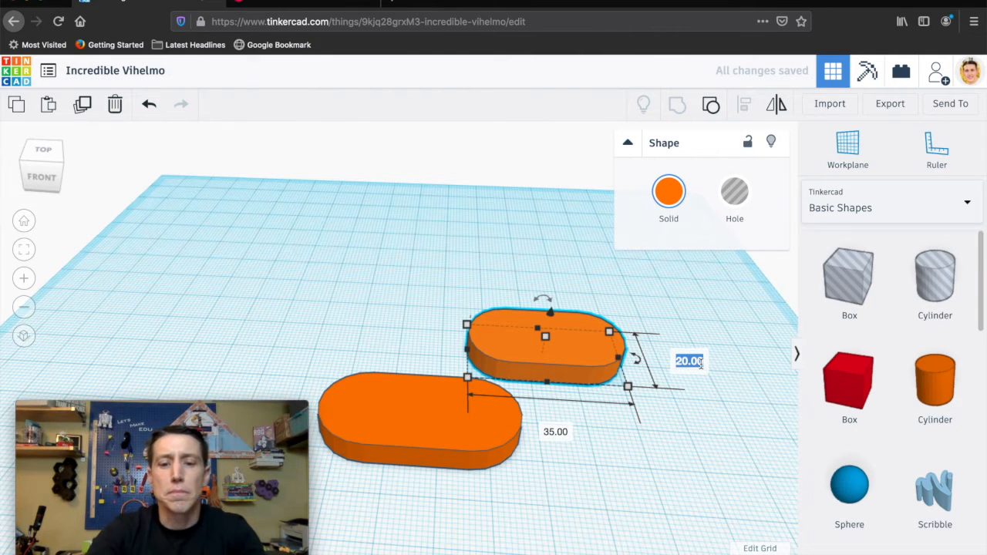
type("17")
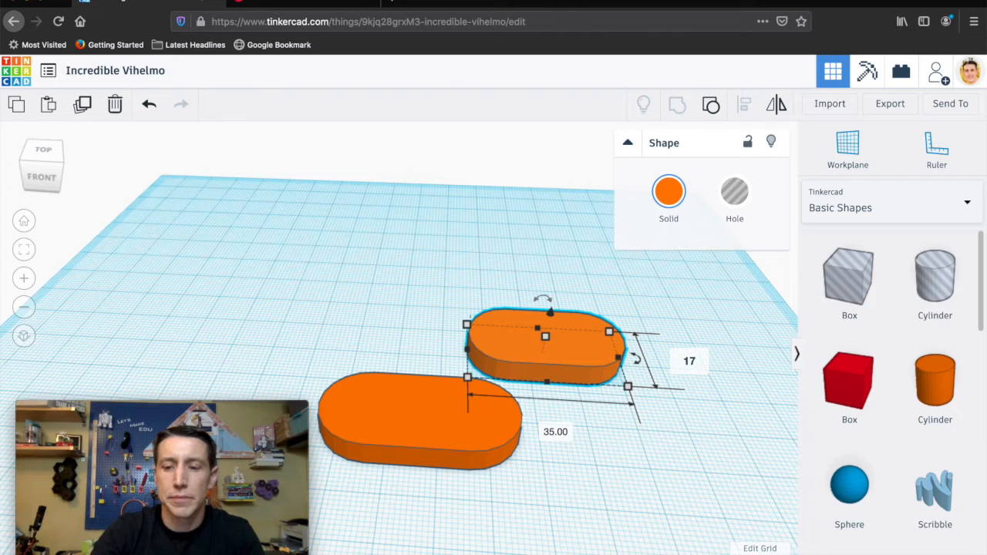
key("Return")
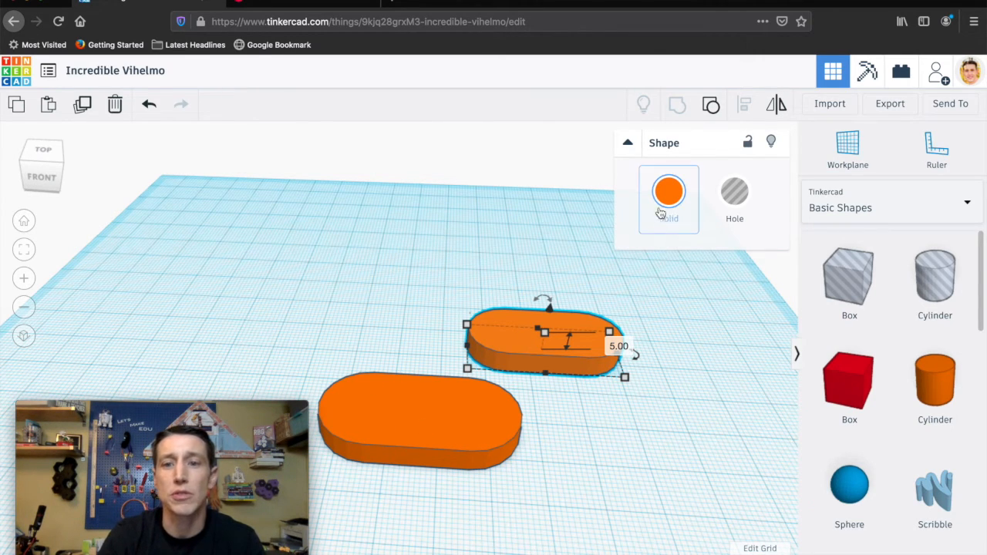
Step: Turn the smaller rounded shape into a hole and raise it 2 above the workplane
left_click(729, 202)
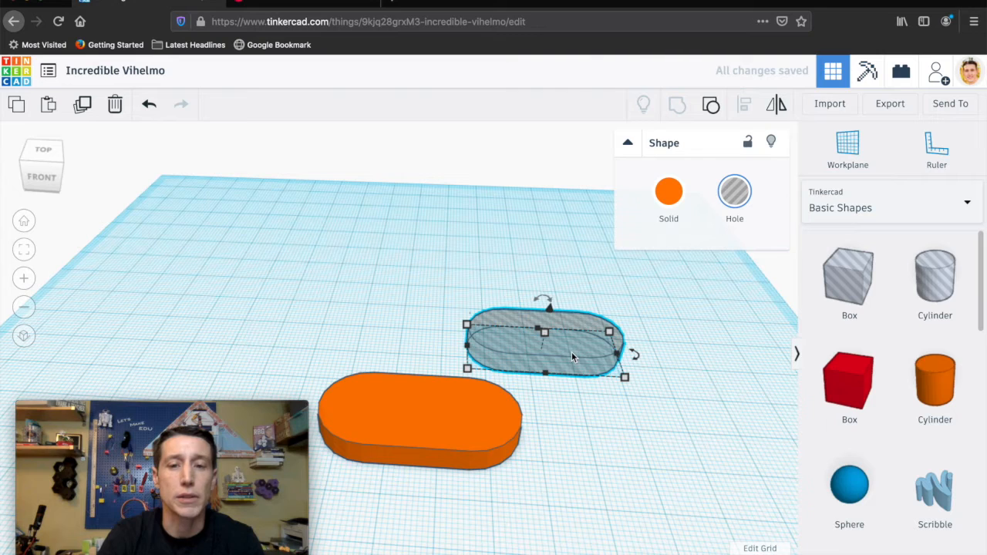
left_click_drag(50, 170, 42, 169)
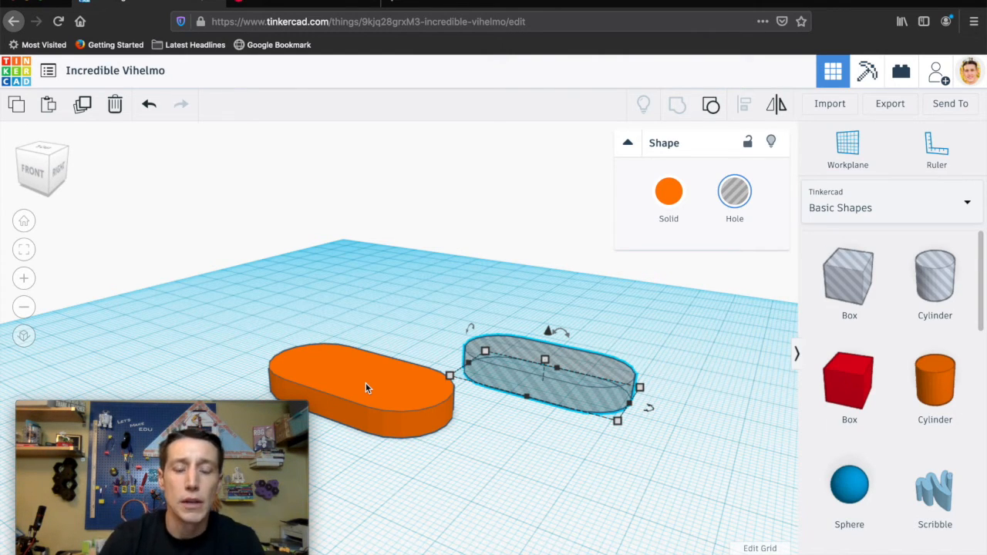
left_click_drag(549, 331, 551, 322)
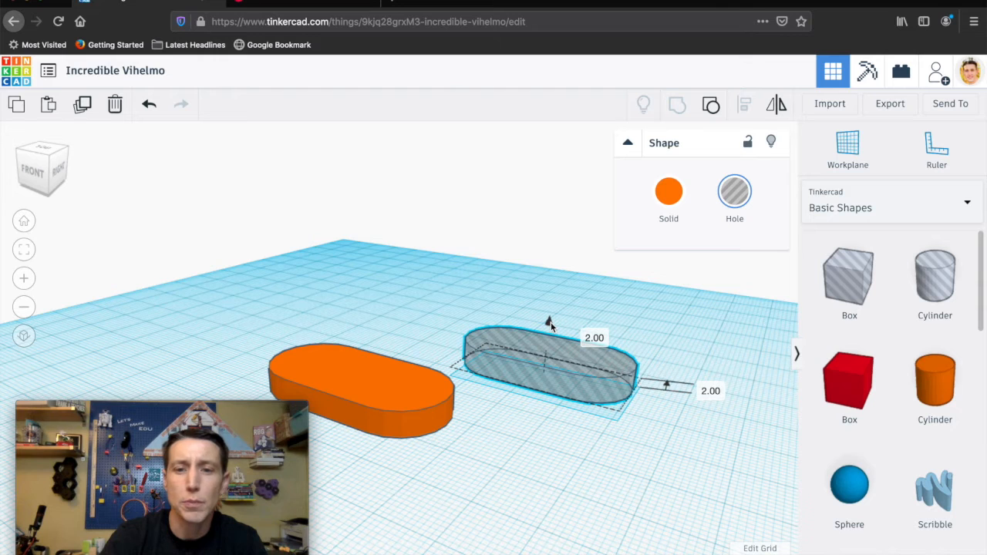
left_click_drag(551, 322, 551, 322)
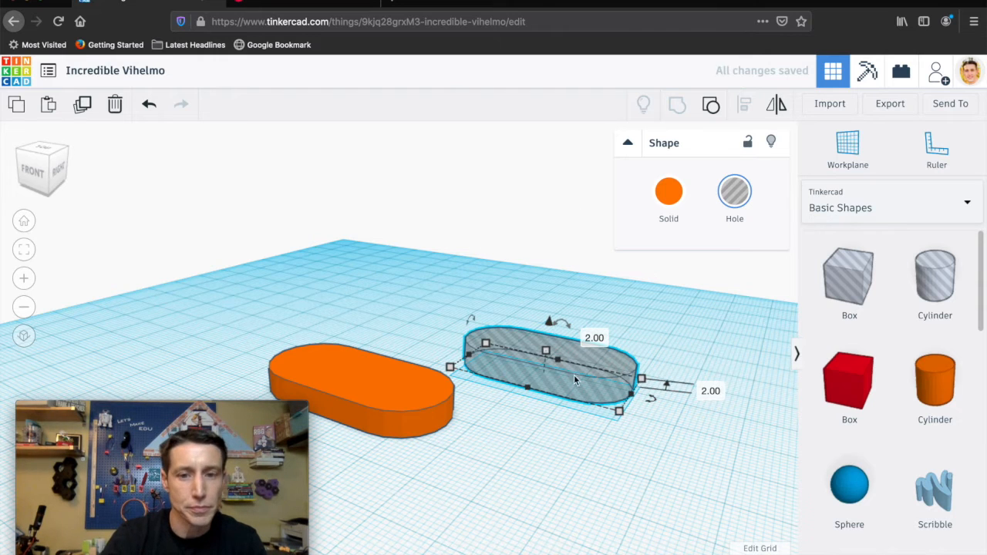
Step: Move the raised rounded hole about 27 left and 27 forward so it sits within the larger solid shape
left_click_drag(567, 377, 357, 393)
left_click(42, 148)
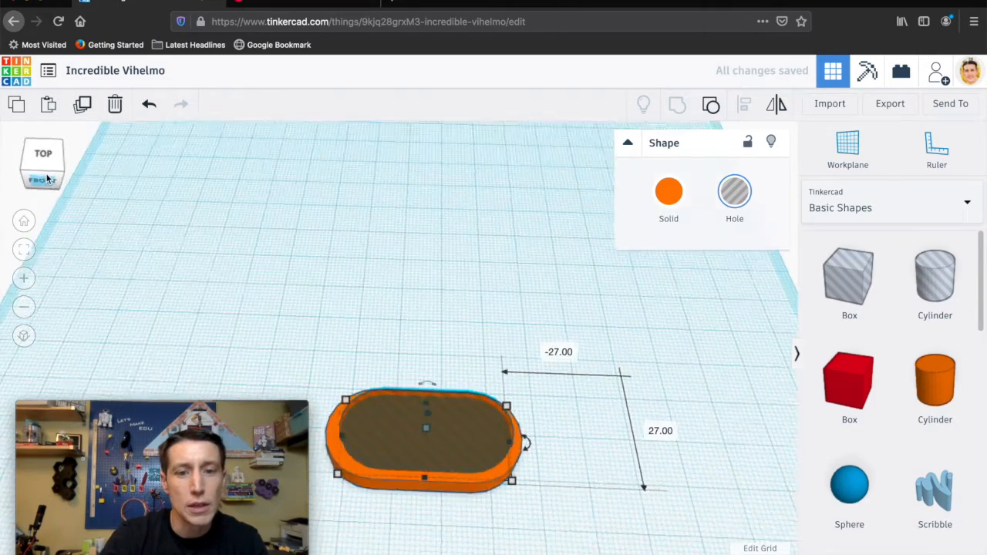
left_click(45, 177)
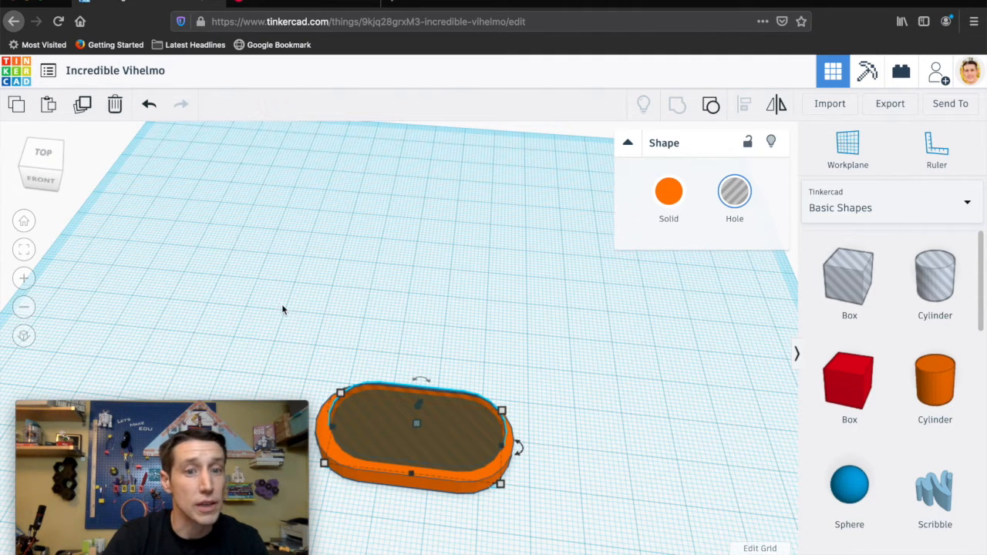
Step: Select the rounded solid and the hole shape and align their centers along both the length and the width
left_click_drag(392, 471, 584, 540)
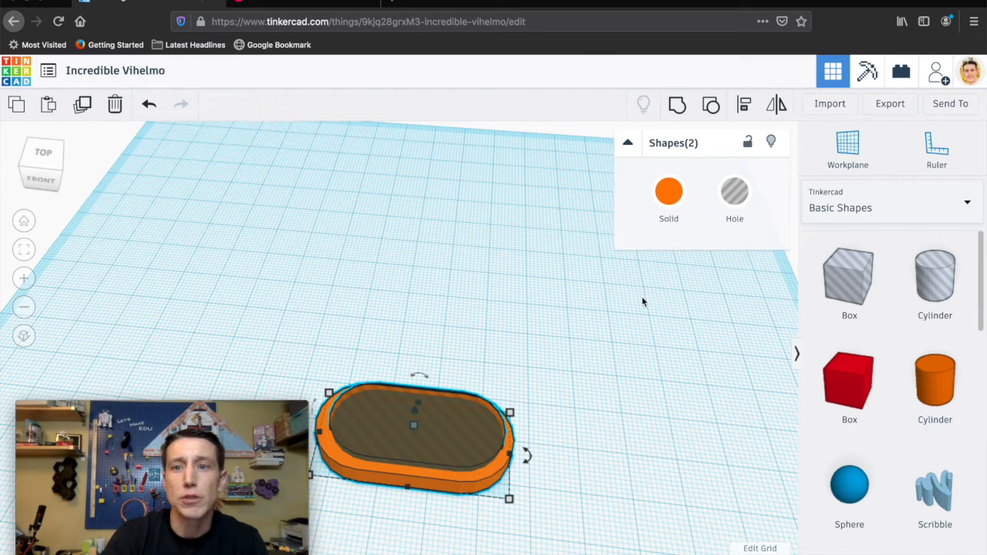
left_click(746, 109)
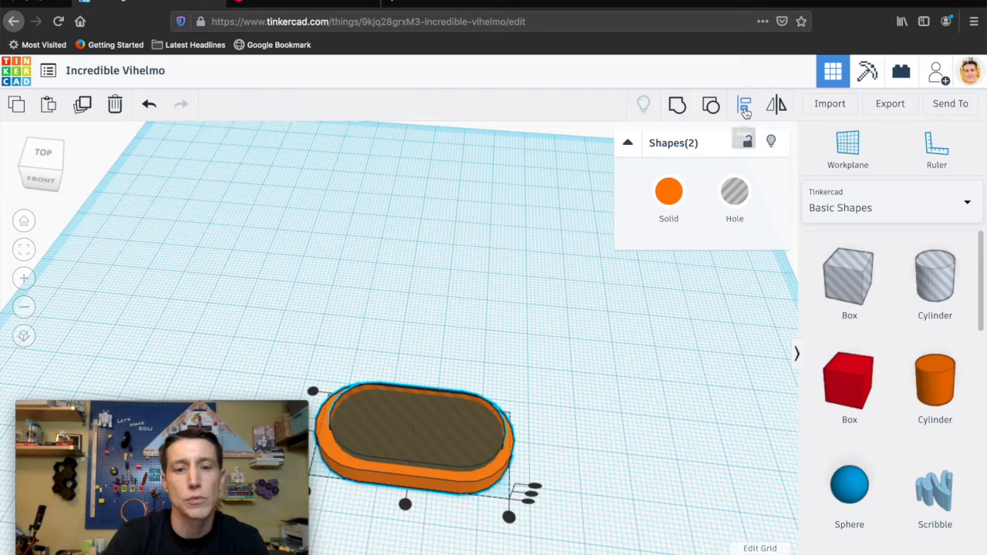
scroll(314, 250, "down", 5)
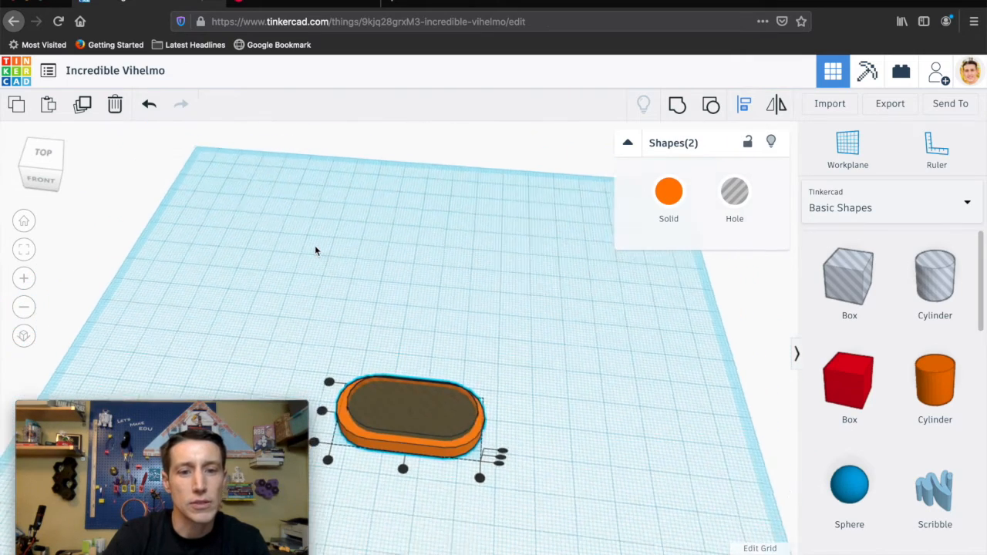
scroll(315, 247, "up", 1)
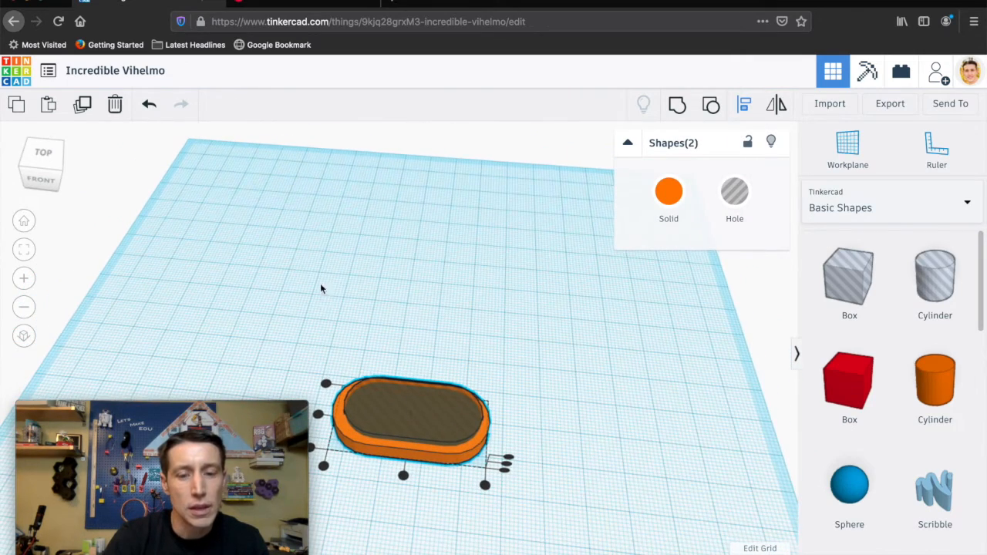
left_click(403, 477)
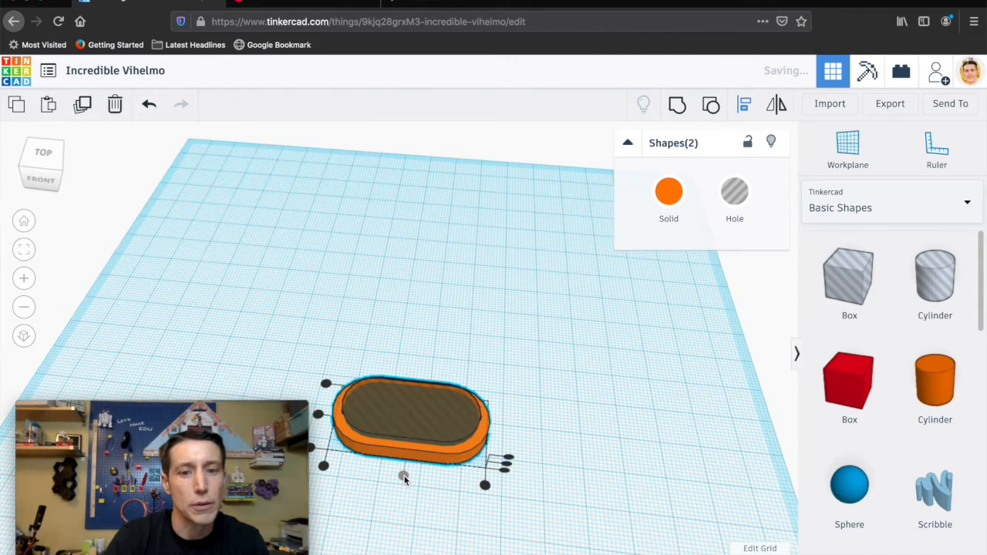
left_click(318, 416)
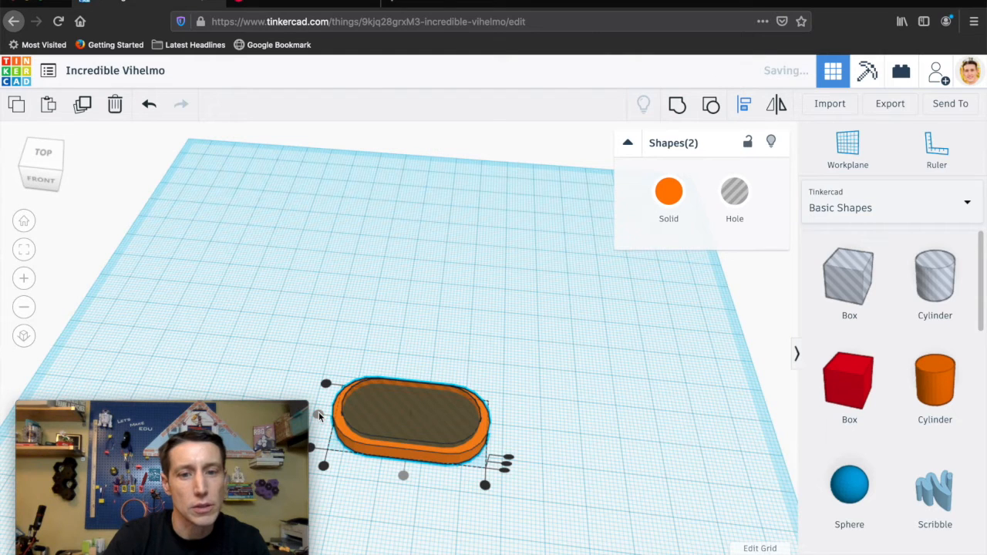
left_click(506, 471)
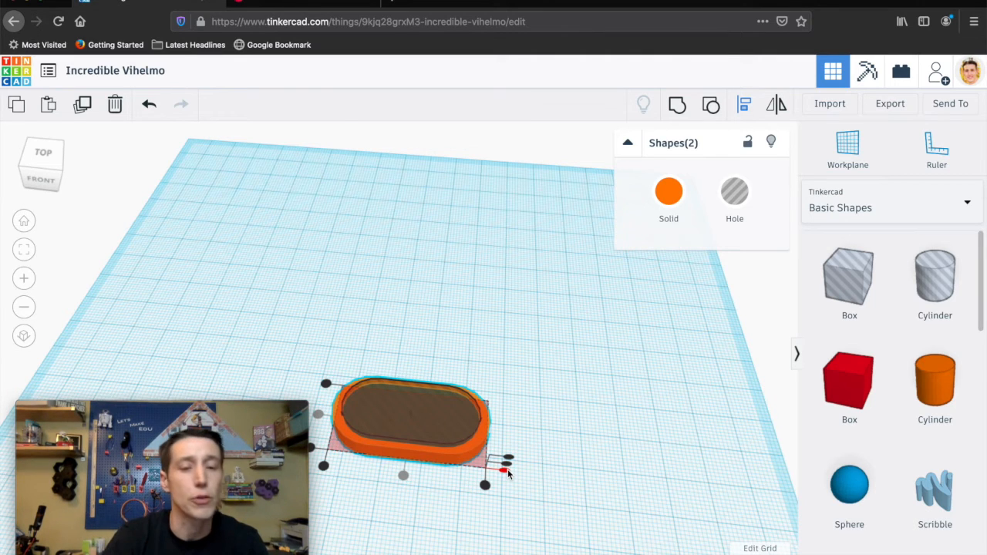
left_click(279, 283)
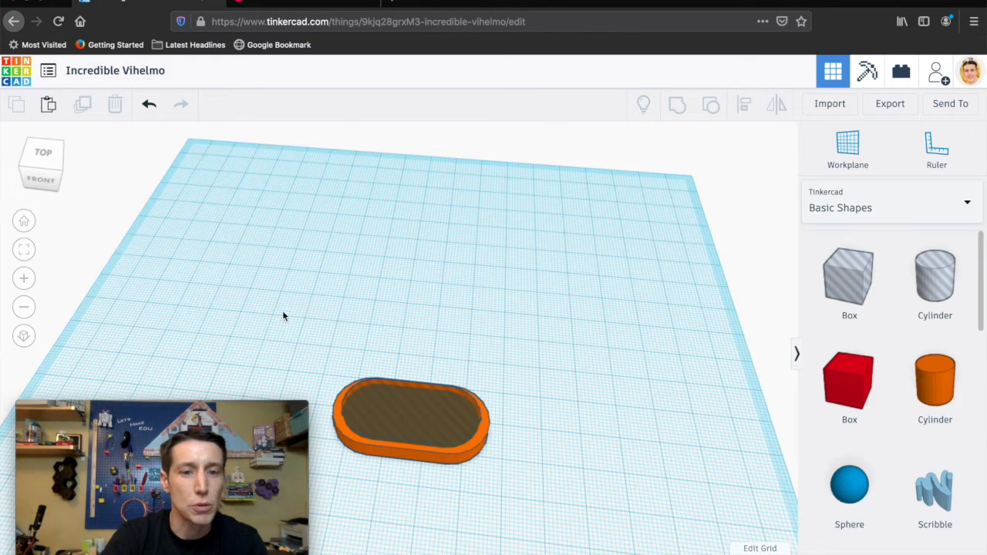
Step: Group the rounded solid with the hole shape to cut a recess into the tag
left_click_drag(290, 308, 525, 503)
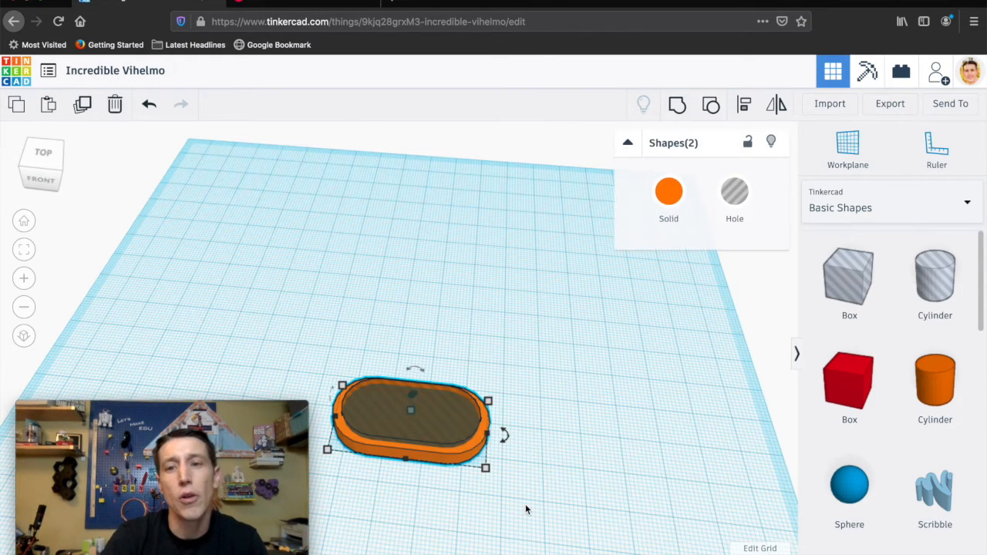
left_click(678, 109)
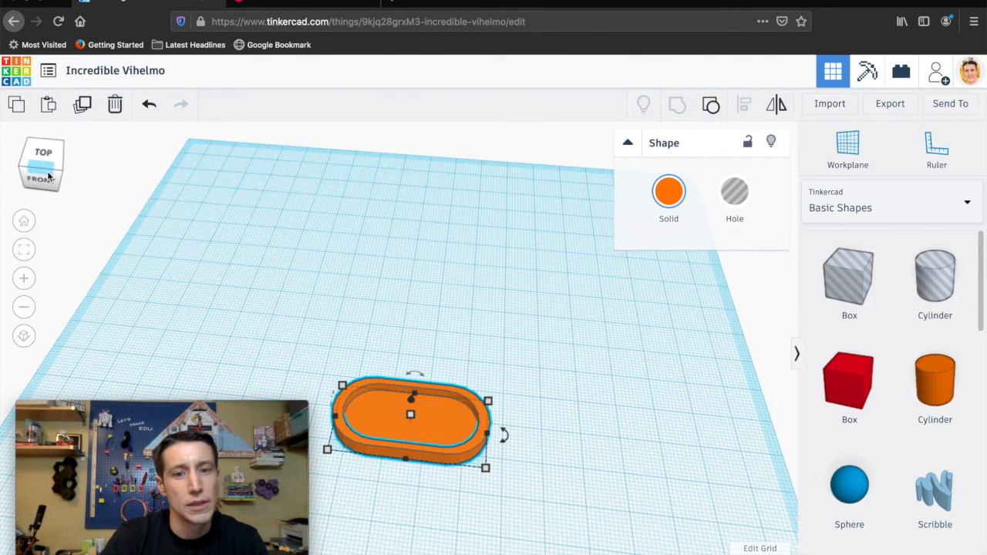
scroll(320, 305, "up", 4)
scroll(320, 306, "down", 5)
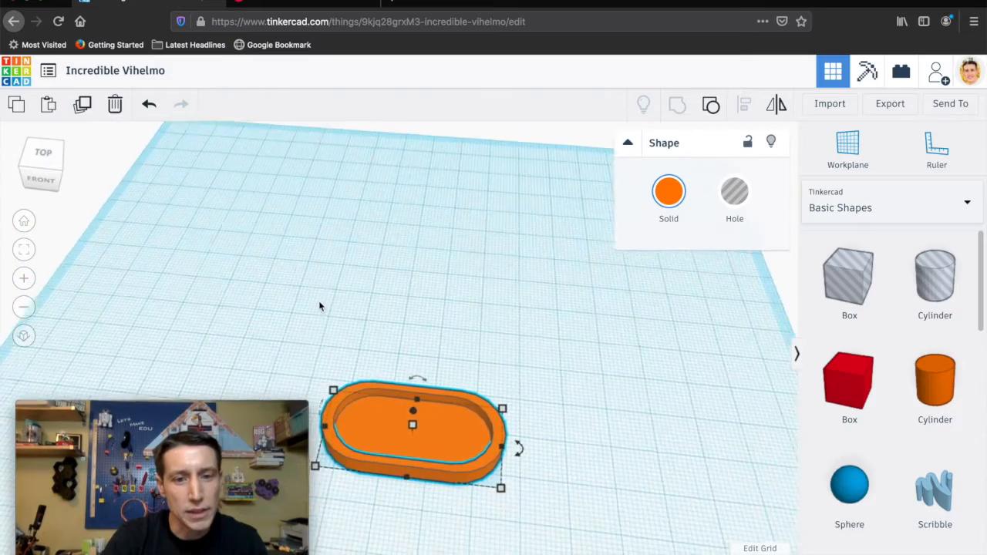
scroll(320, 306, "up", 3)
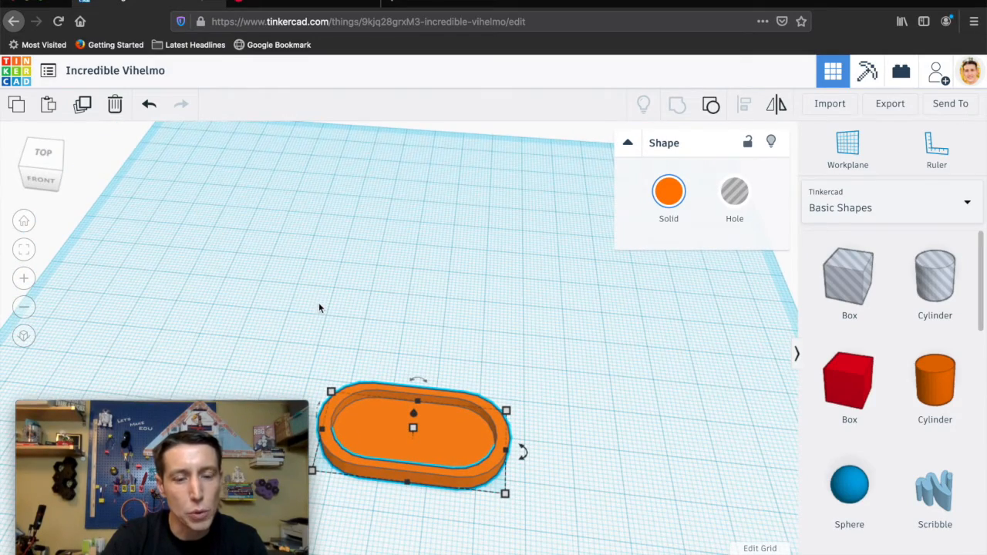
left_click(50, 176)
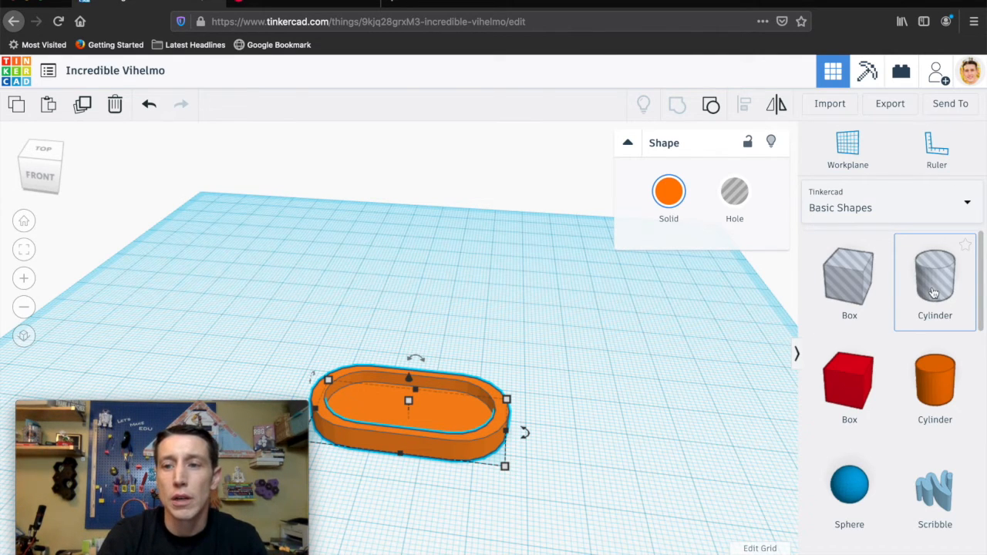
Step: Add a hole cylinder to the right of the tag and resize its base to 2 by 2
left_click_drag(933, 292, 589, 404)
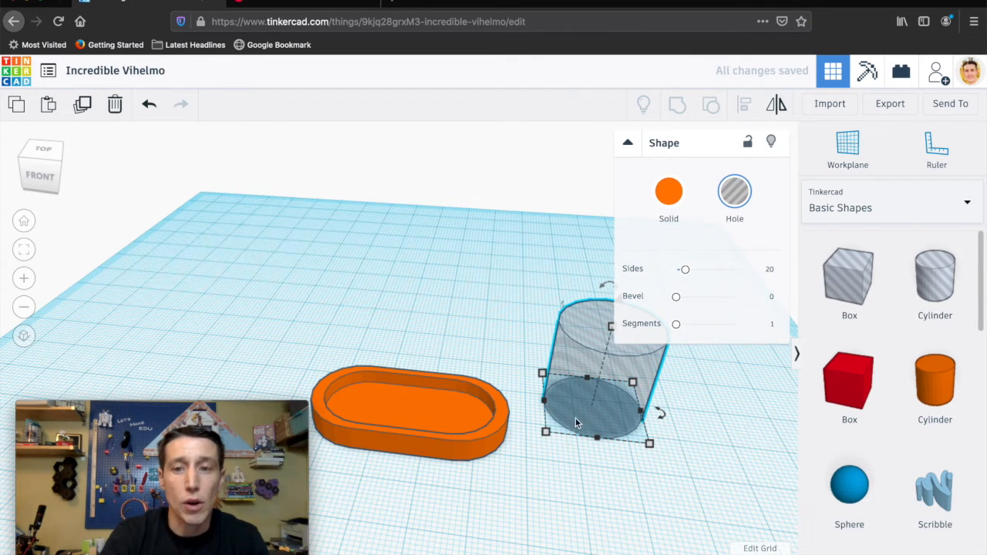
mouse_move(544, 432)
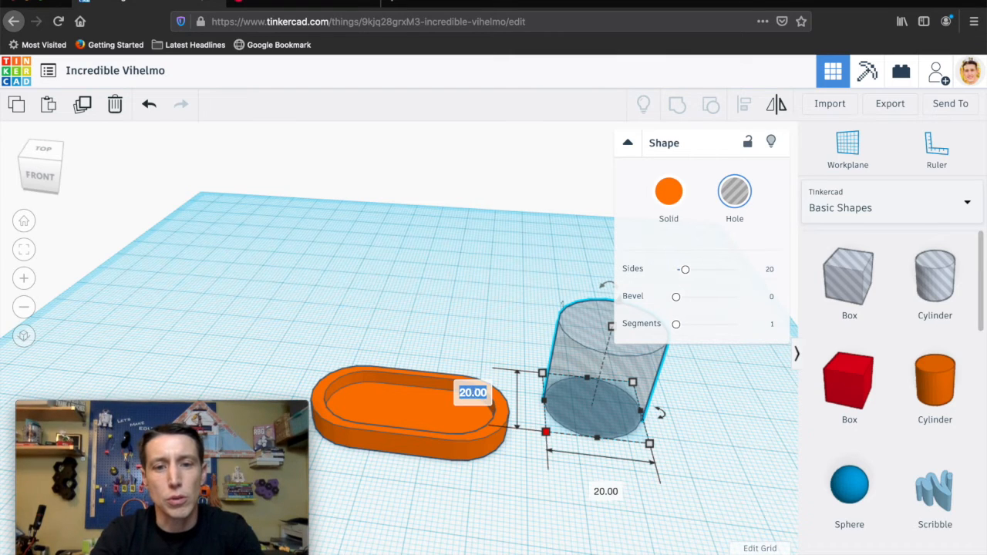
type("2")
key("Return")
left_click(596, 428)
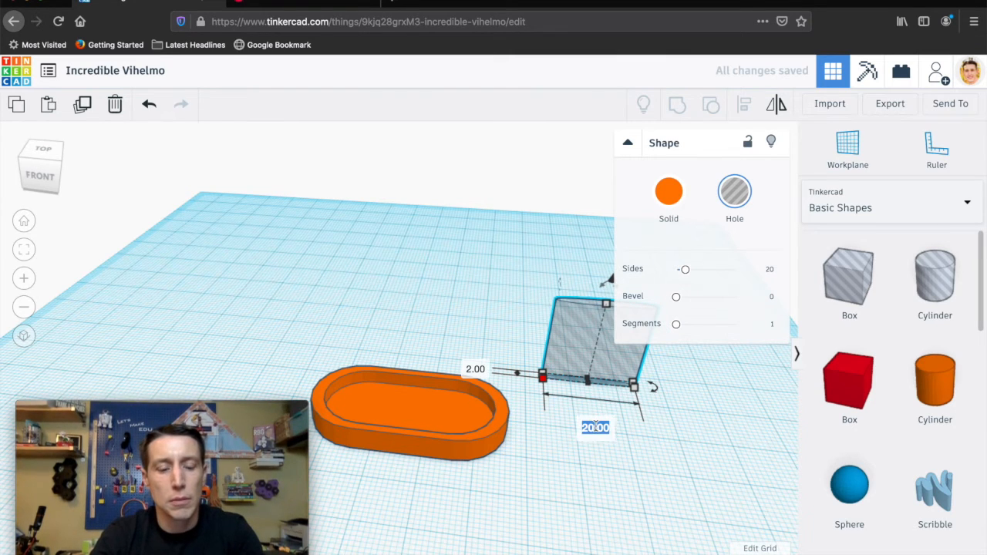
type("2")
key("Return")
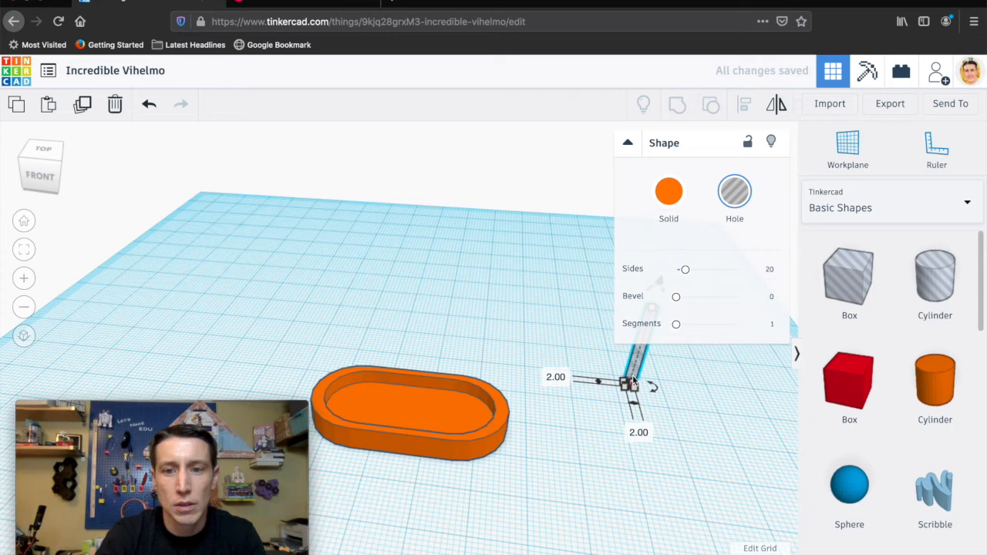
Step: Move the thin hole cylinder inside the recess at the tag's right end and center it across the tag's width
left_click_drag(631, 376, 484, 420)
left_click(40, 179)
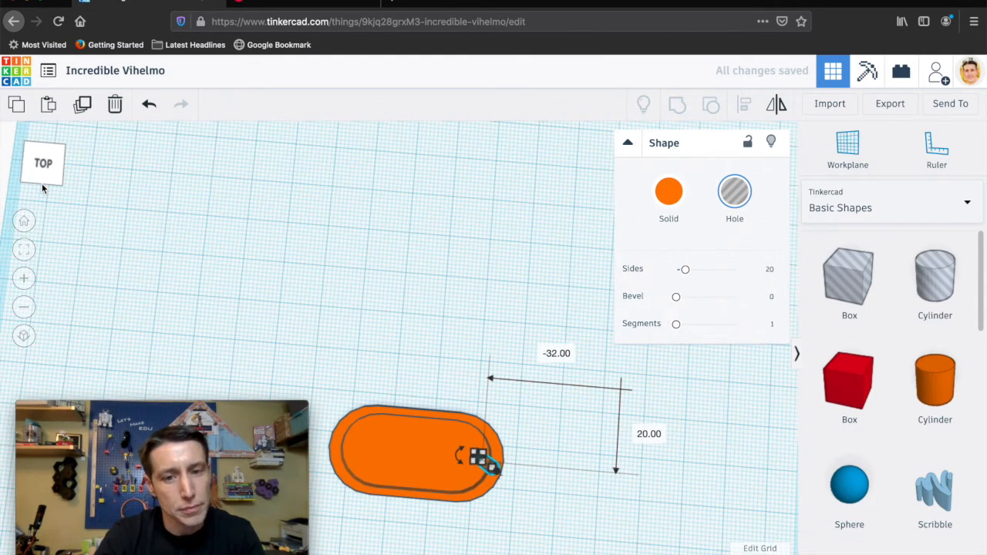
left_click(292, 326)
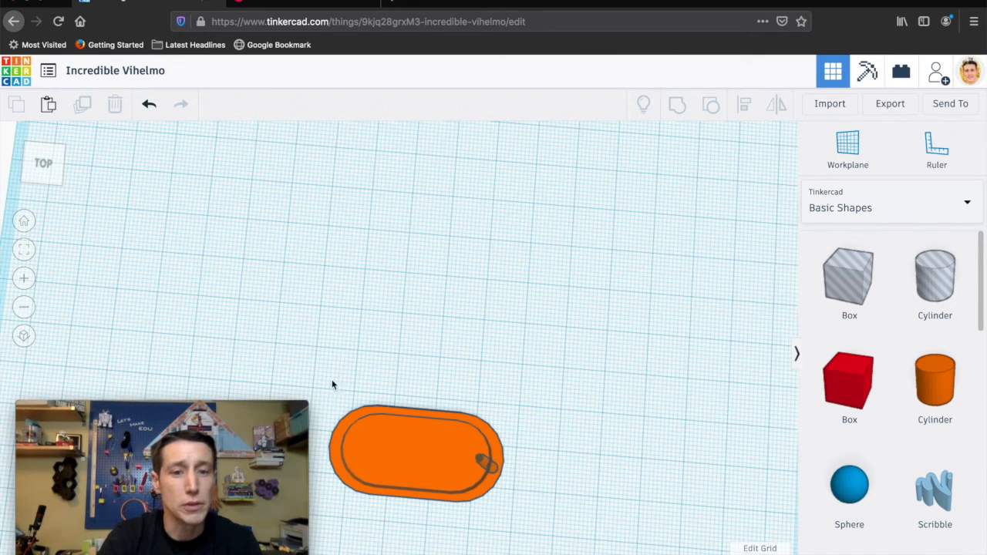
left_click_drag(304, 335, 548, 536)
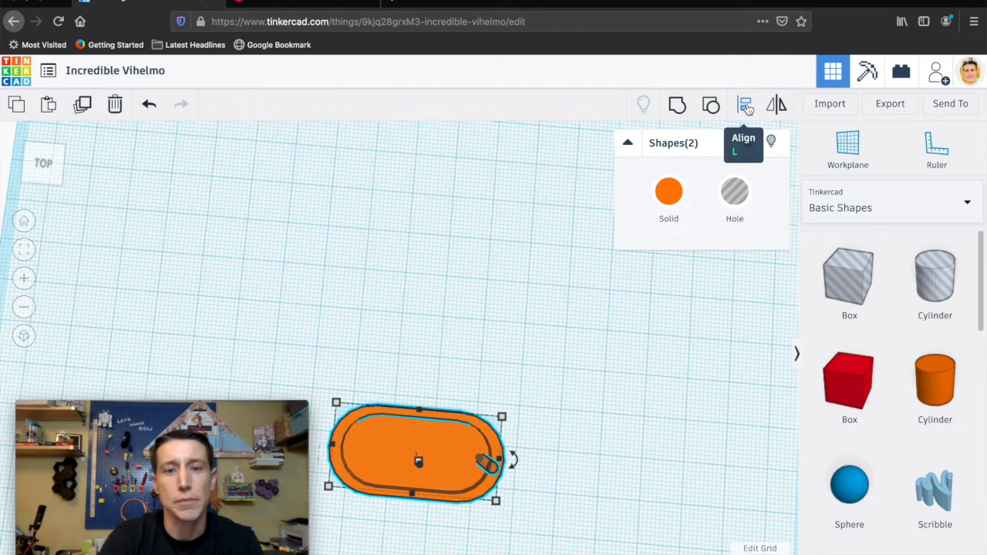
left_click(746, 108)
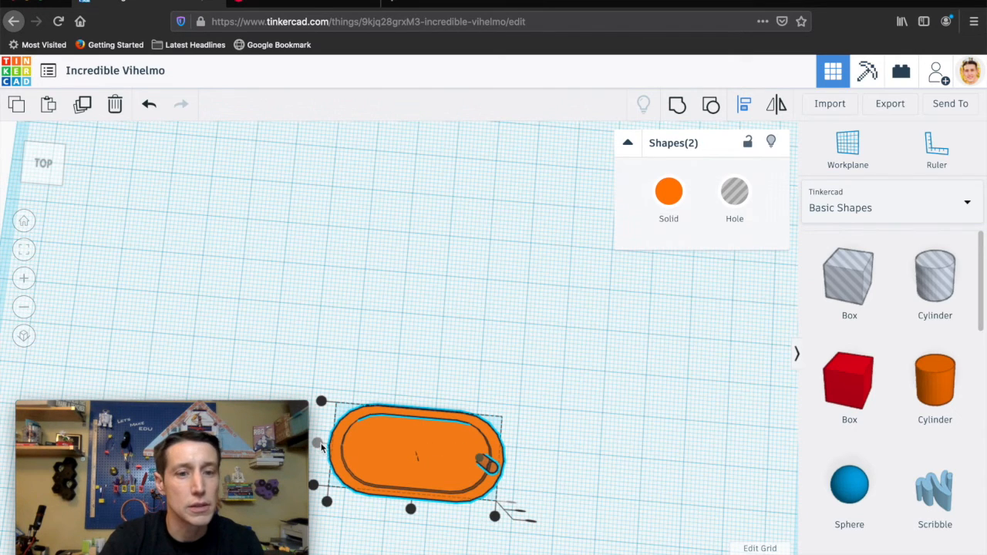
left_click(317, 342)
Step: Group the thin hole cylinder with the recessed tag to cut a small round hole through its right end
left_click_drag(44, 167, 50, 163)
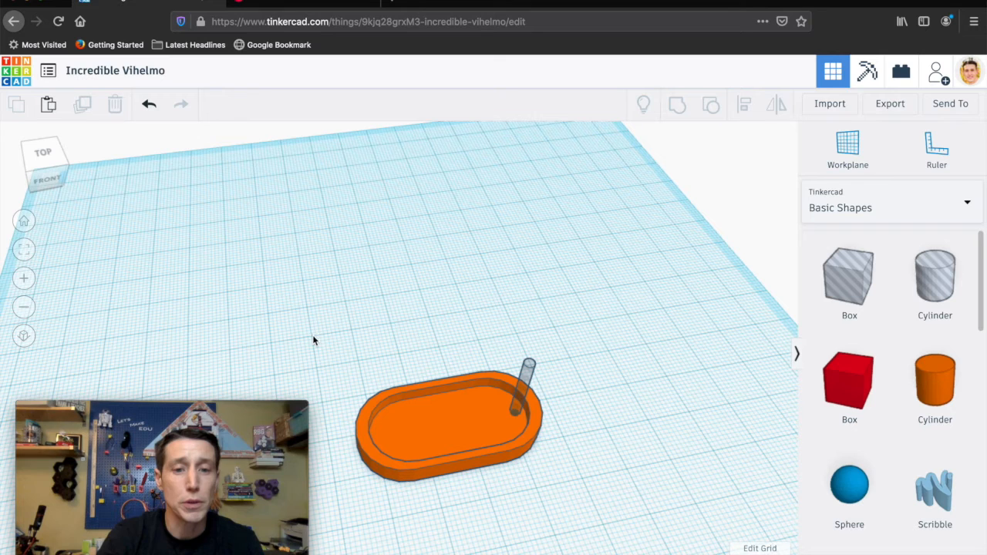
left_click_drag(526, 492, 583, 500)
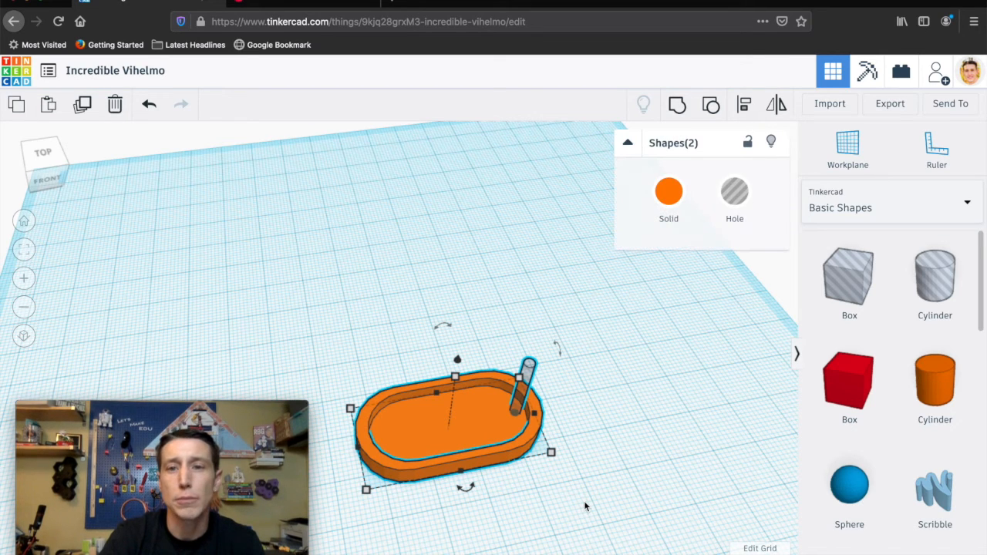
left_click(680, 109)
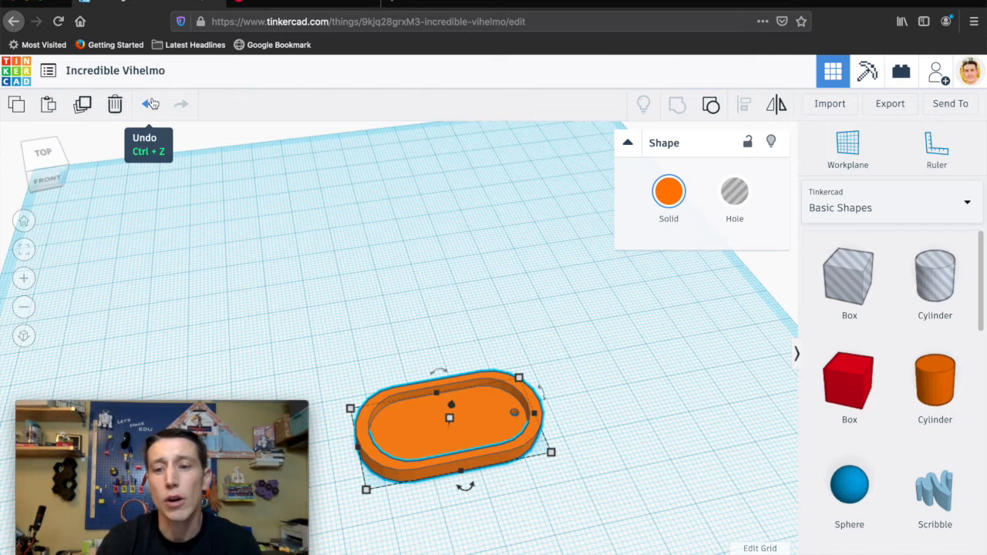
Step: Add a Text shape behind the tag and set its text to GMS
scroll(852, 466, "down", 2)
scroll(865, 461, "down", 1)
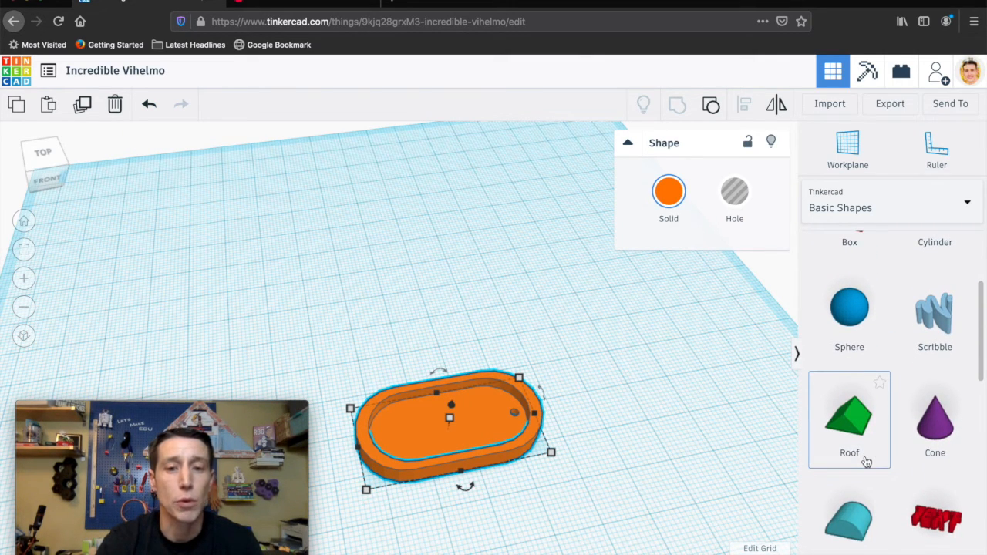
scroll(866, 461, "down", 1)
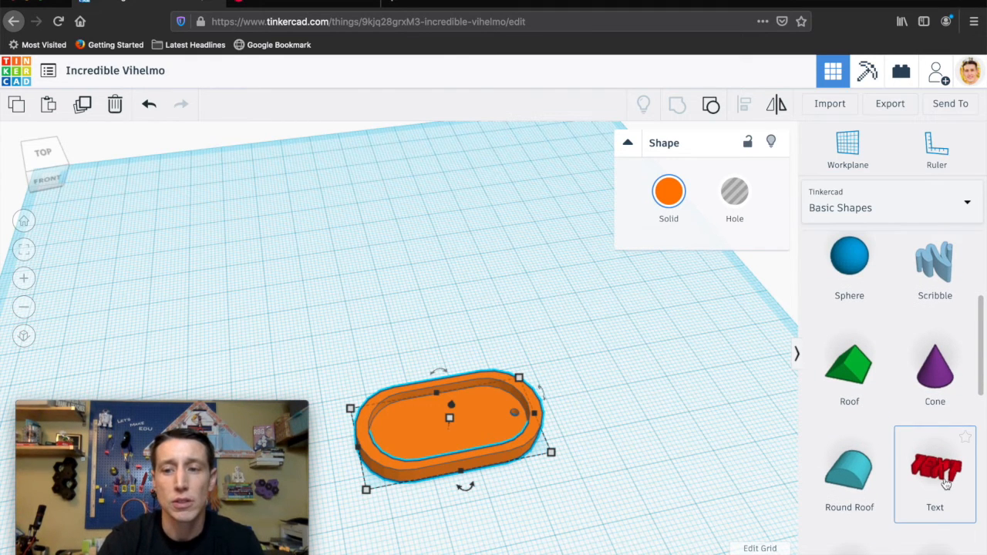
left_click_drag(945, 483, 542, 277)
left_click(673, 270)
left_click(693, 268)
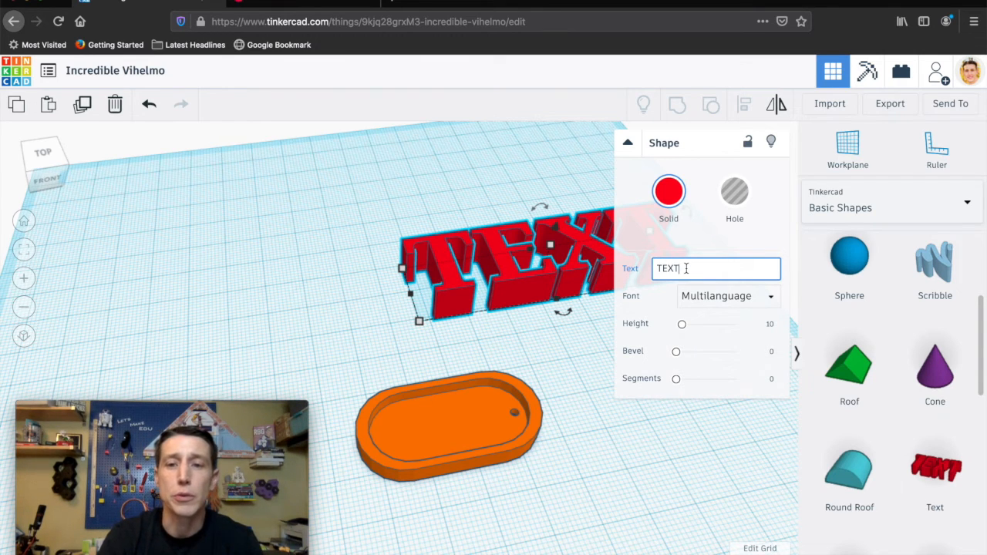
double_click(685, 268)
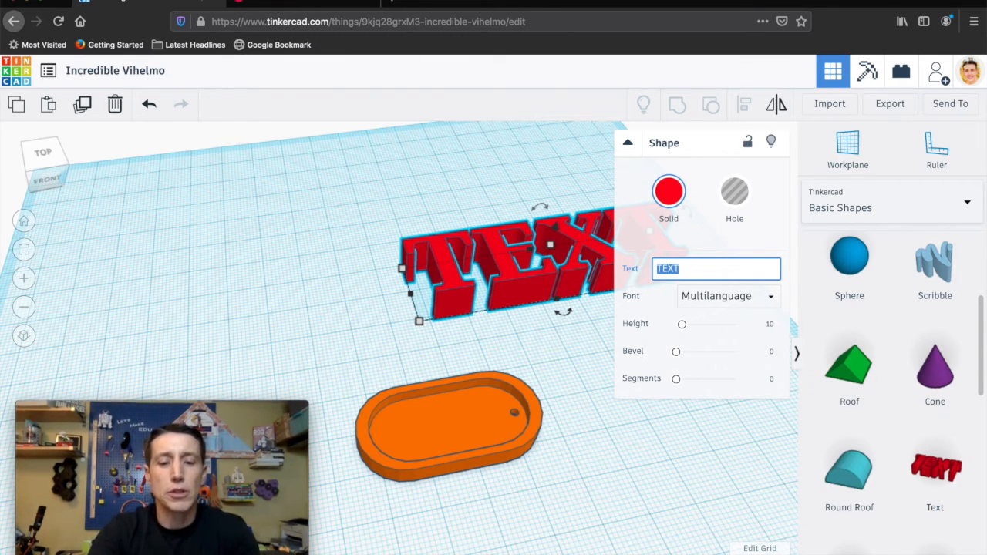
type("GMS")
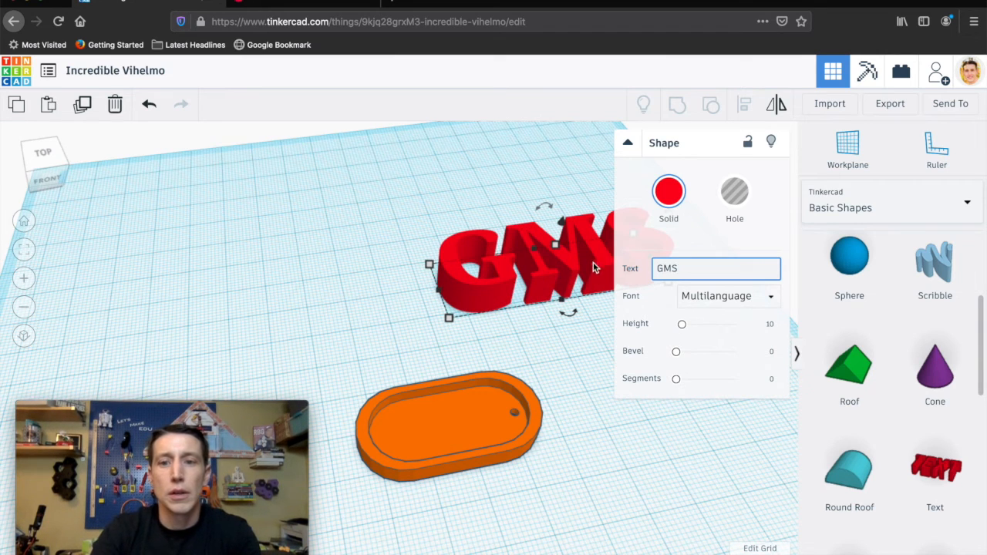
Step: Try the Sans, Sans Mono and Serif fonts on the GMS text and settle on Sans
left_click(771, 298)
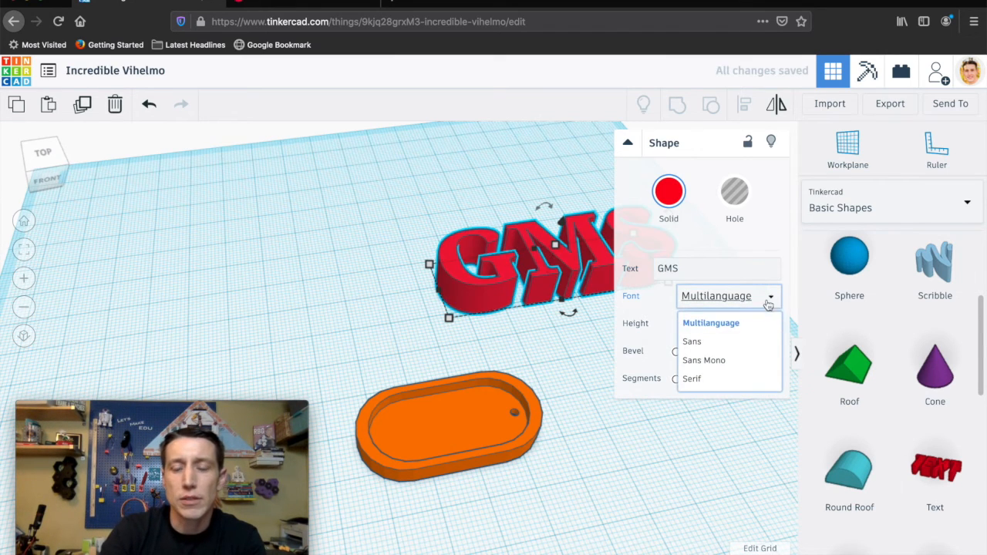
left_click(732, 346)
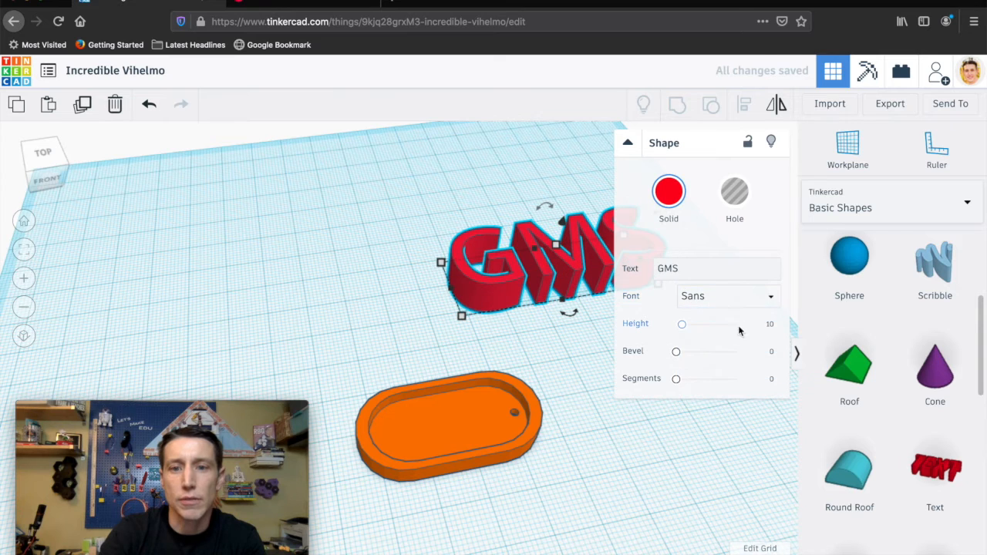
left_click(771, 297)
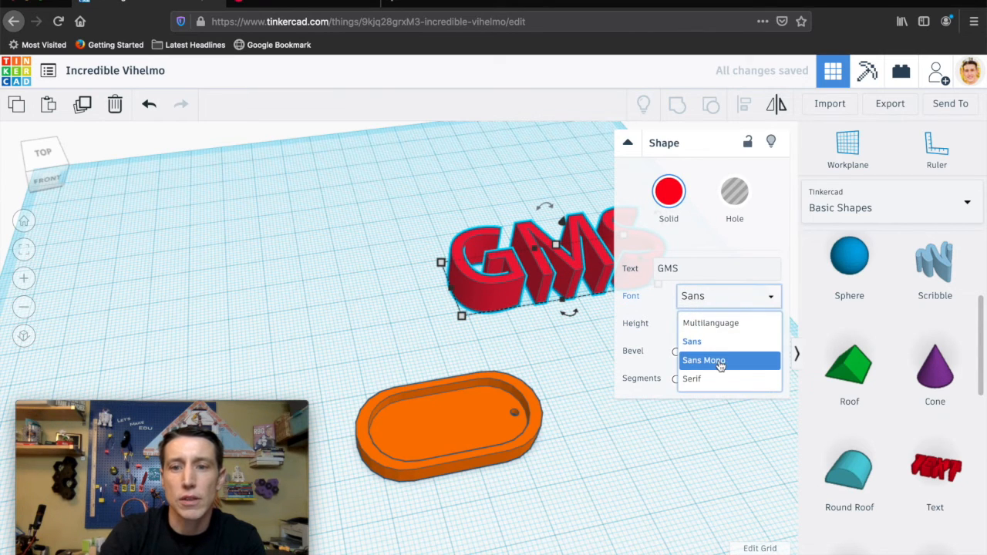
left_click(722, 361)
left_click(771, 298)
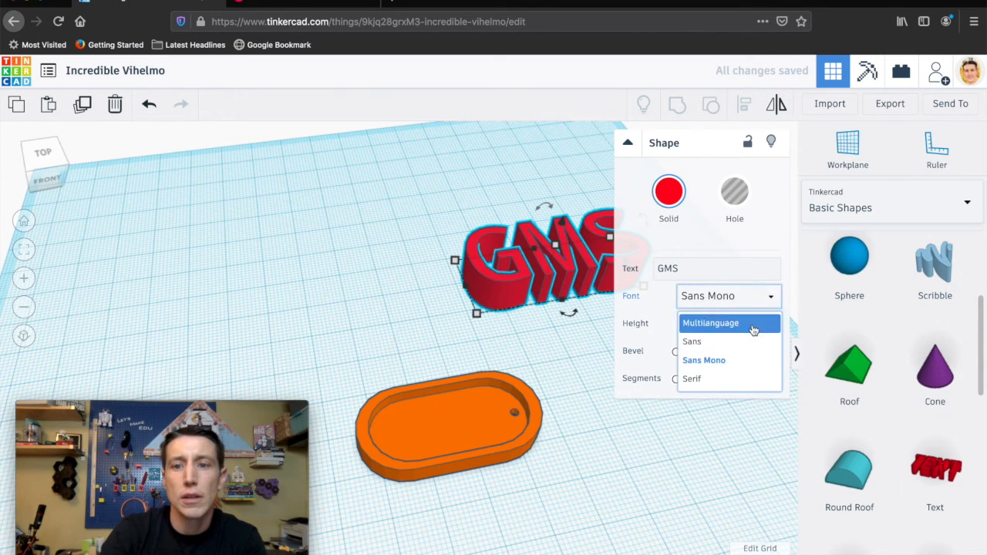
left_click(725, 379)
left_click(769, 300)
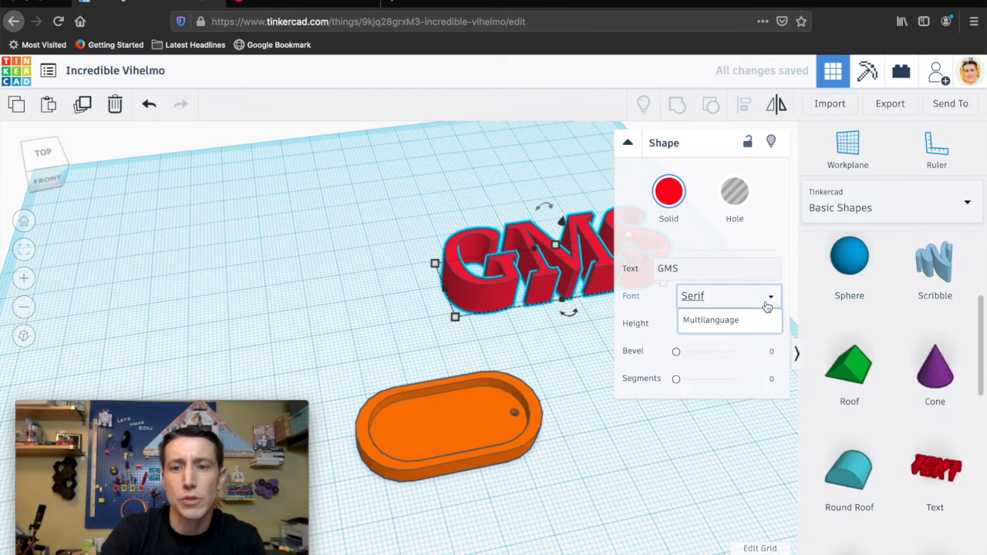
left_click(750, 341)
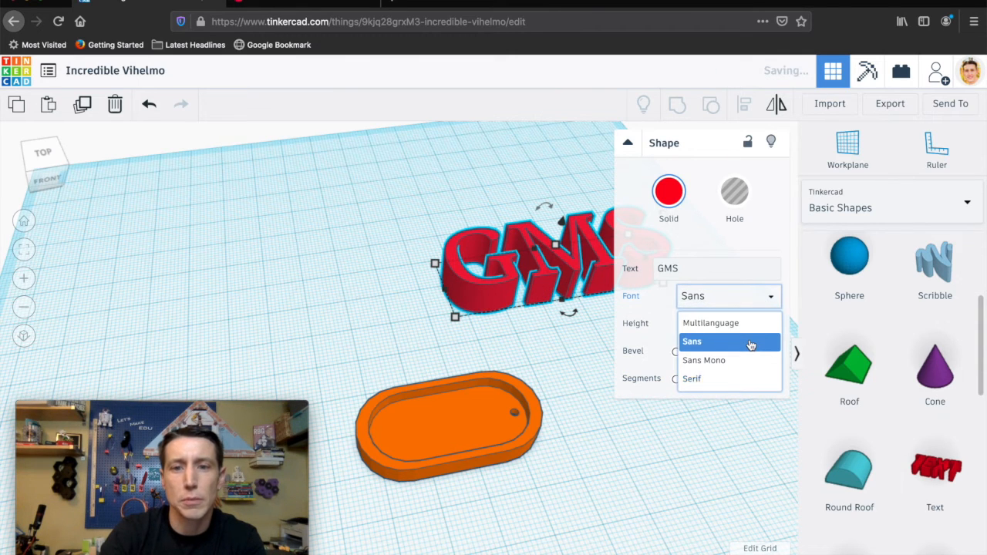
Step: Move the GMS text to just behind the tag and set its height to 5 mm
left_click(544, 343)
left_click_drag(552, 279, 422, 337)
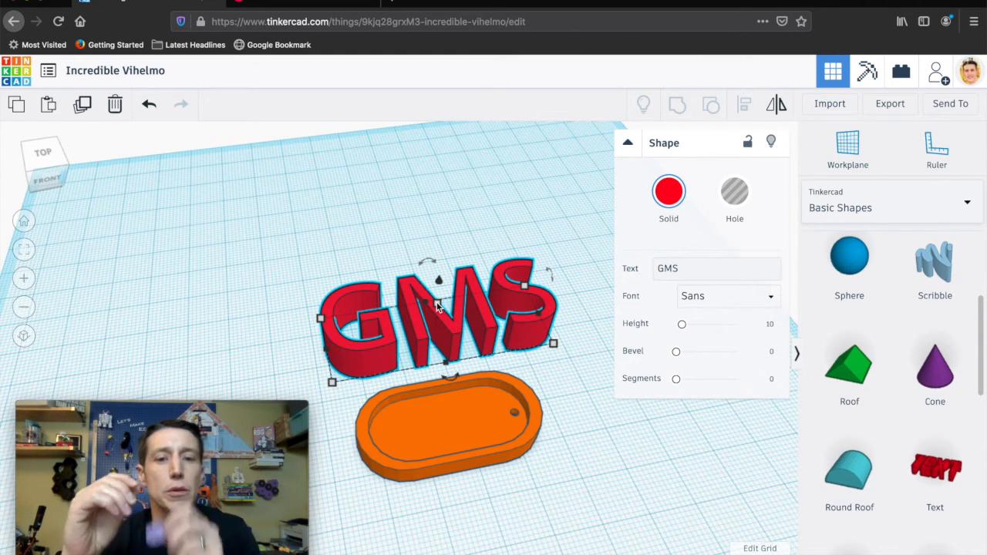
mouse_move(439, 306)
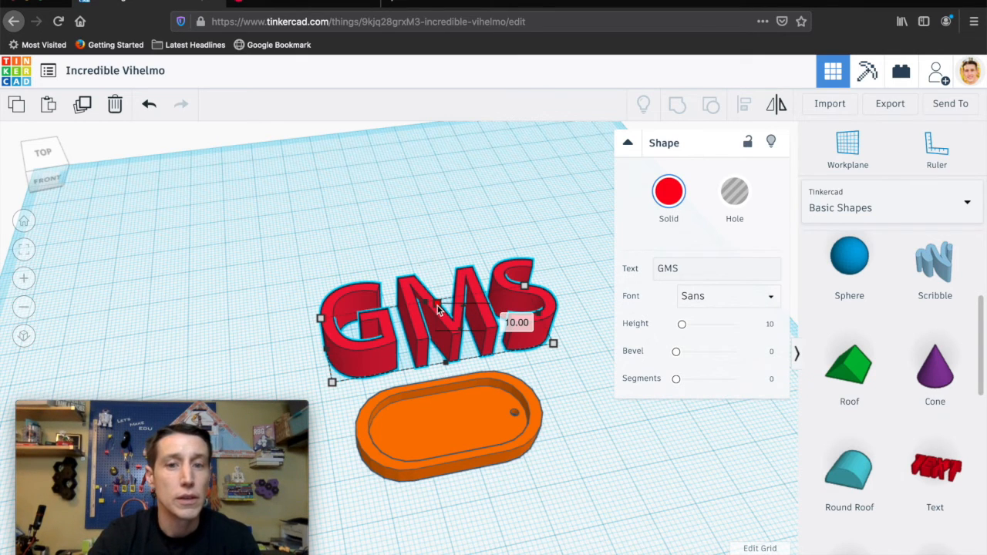
left_click(502, 317)
type("5")
key("Return")
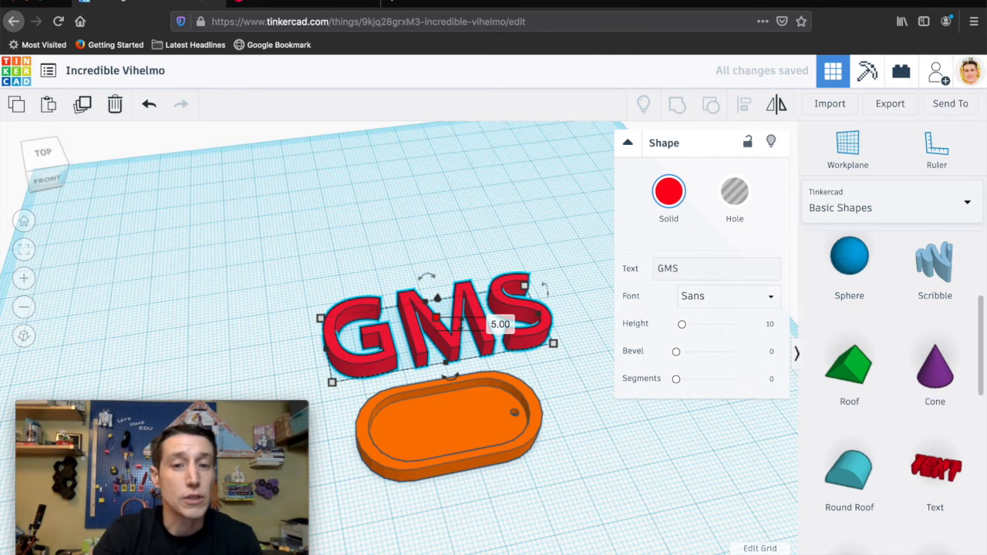
Step: Shrink the GMS text to about 27 mm long and place it over the tag's recess
left_click(563, 359)
left_click(546, 339)
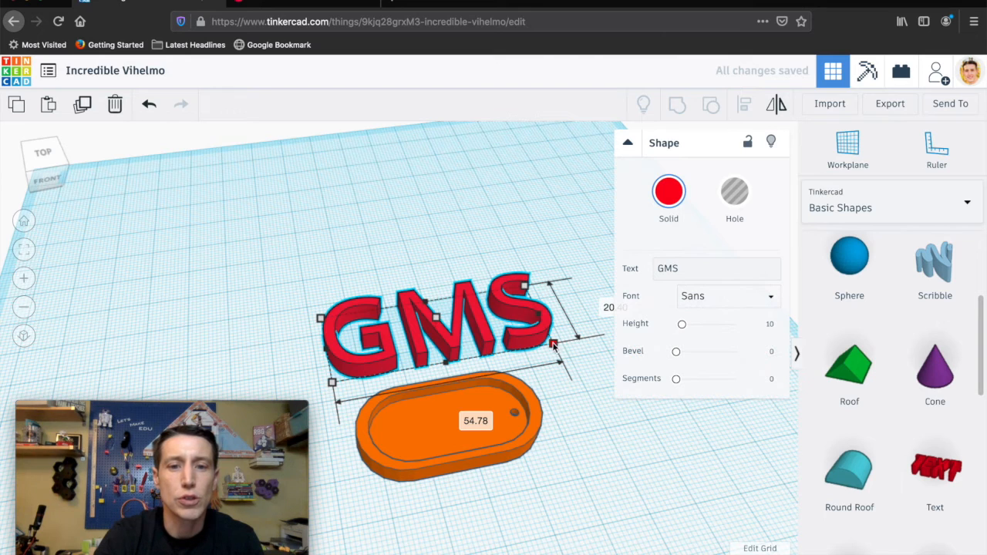
left_click_drag(553, 344, 467, 353)
left_click_drag(418, 332, 466, 440)
left_click_drag(365, 483, 394, 482)
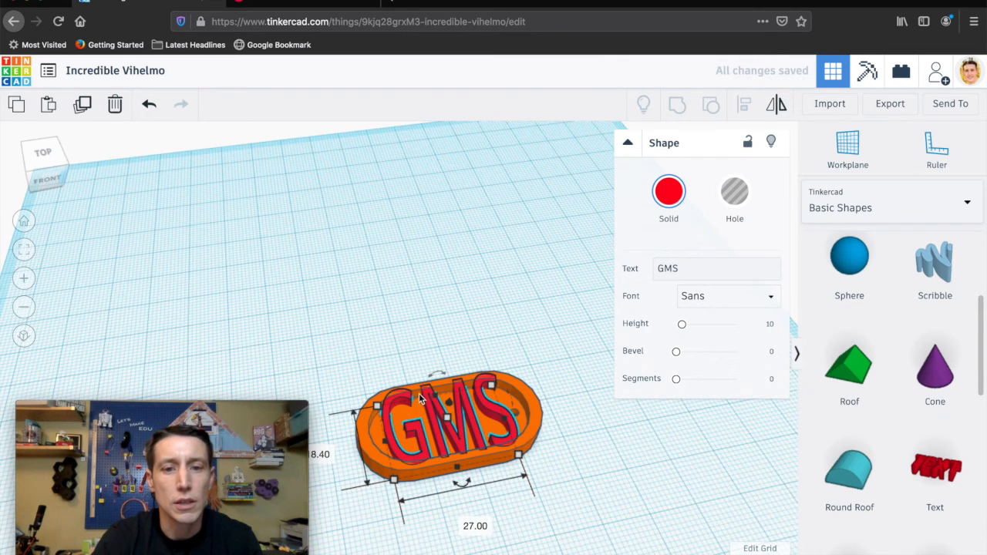
left_click_drag(519, 460, 464, 439)
Step: Nudge the orange tag backward and to the right so the GMS text sits within the recess beside the hole
left_click(457, 439)
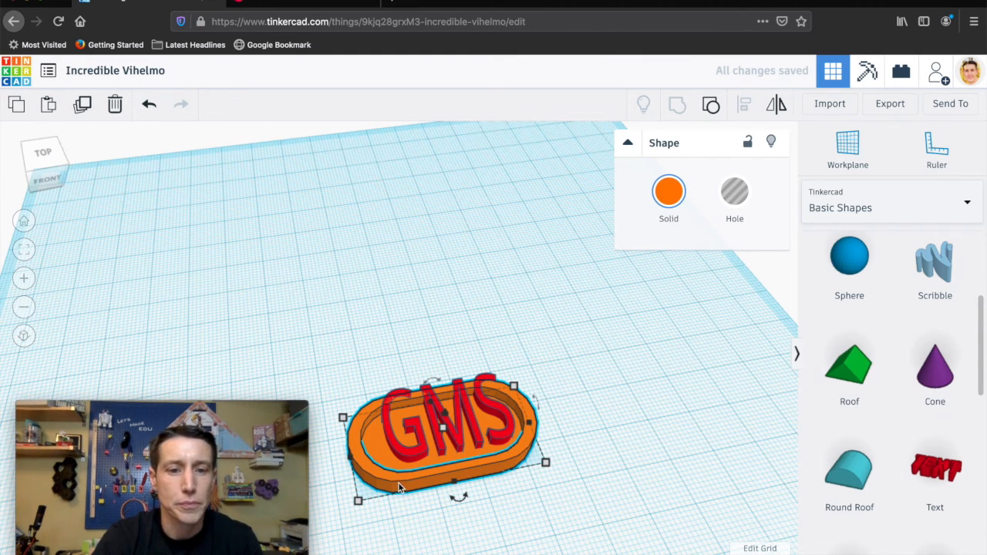
key("Up")
key("Up")
key("Right")
key("Right")
key("Right")
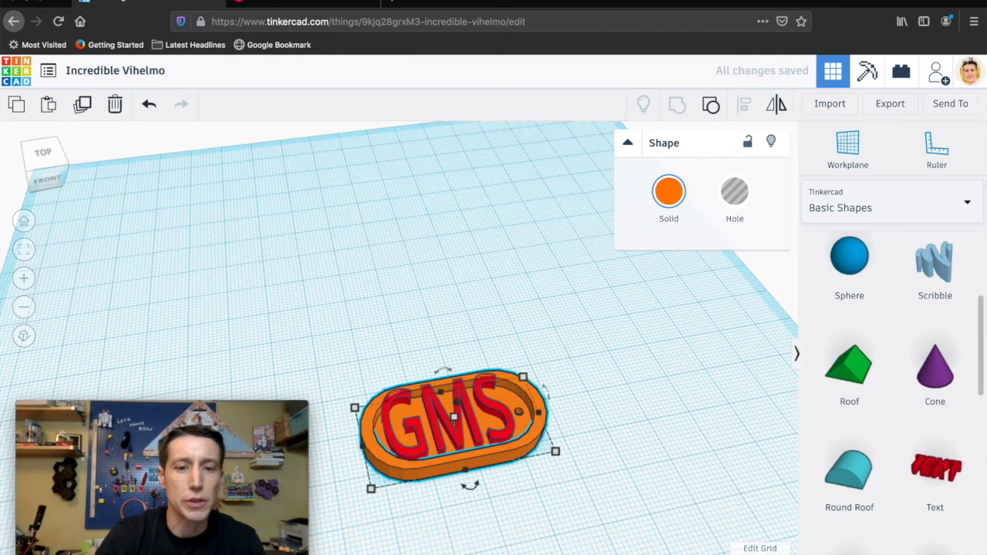
key("Up")
Step: Shrink the GMS text inside the recess to about 24 by 14.4 mm
left_click(429, 428)
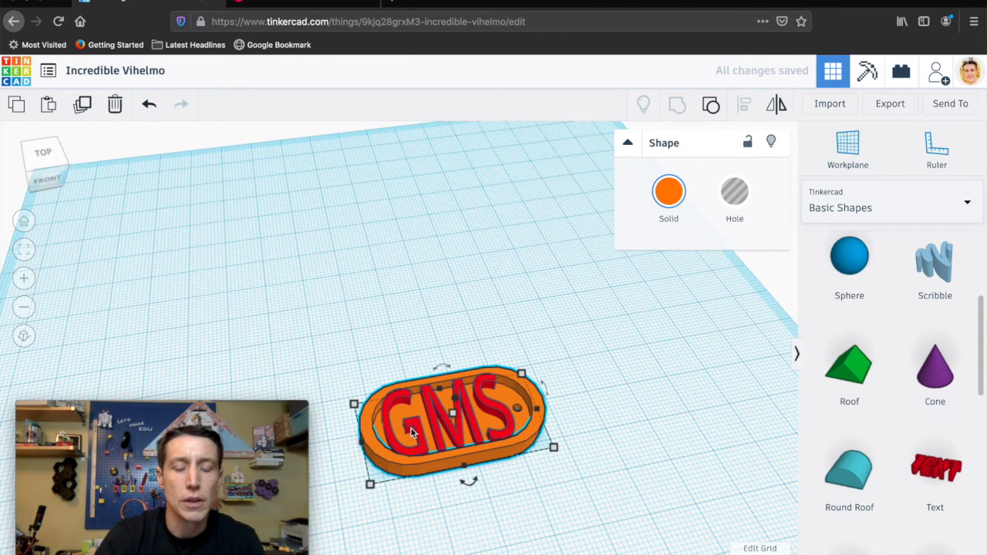
left_click(413, 427)
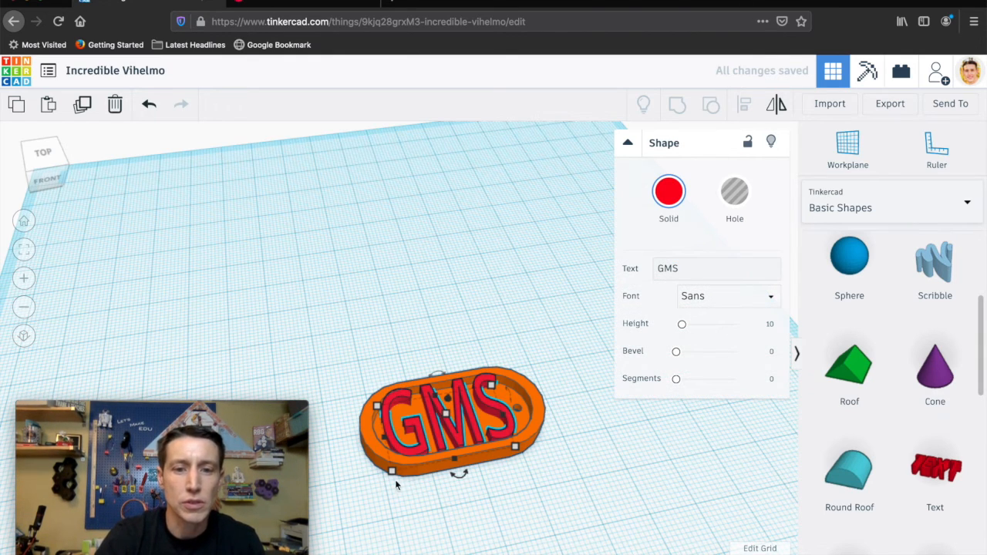
left_click_drag(392, 471, 404, 466)
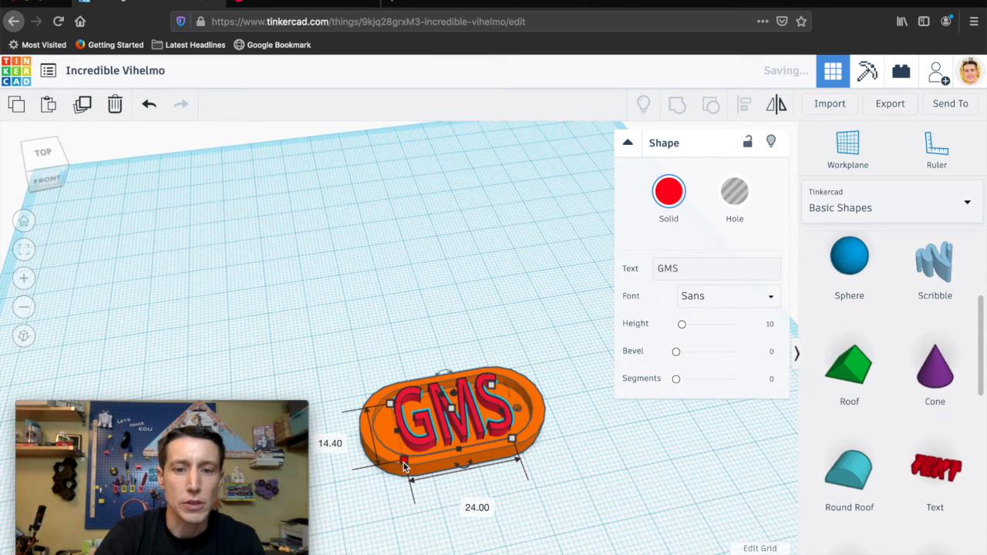
Step: Nudge the tag slightly around the smaller GMS text to leave the round hole clear of the letters
left_click(424, 439)
key("Right")
key("Up")
key("Left")
key("Down")
key("Right")
key("Left")
left_click(494, 508)
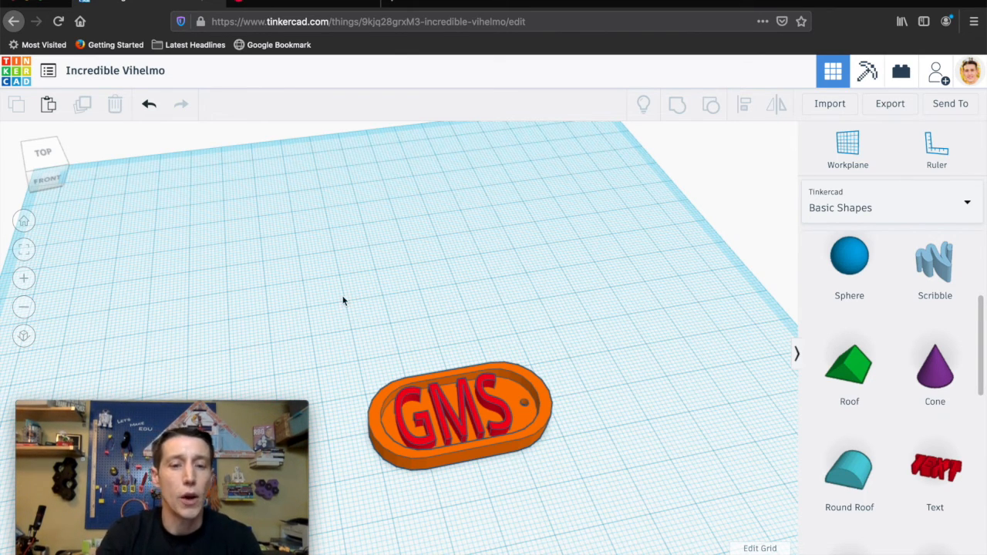
Step: Group the GMS text and the recessed tag into one solid object
left_click_drag(344, 301, 636, 509)
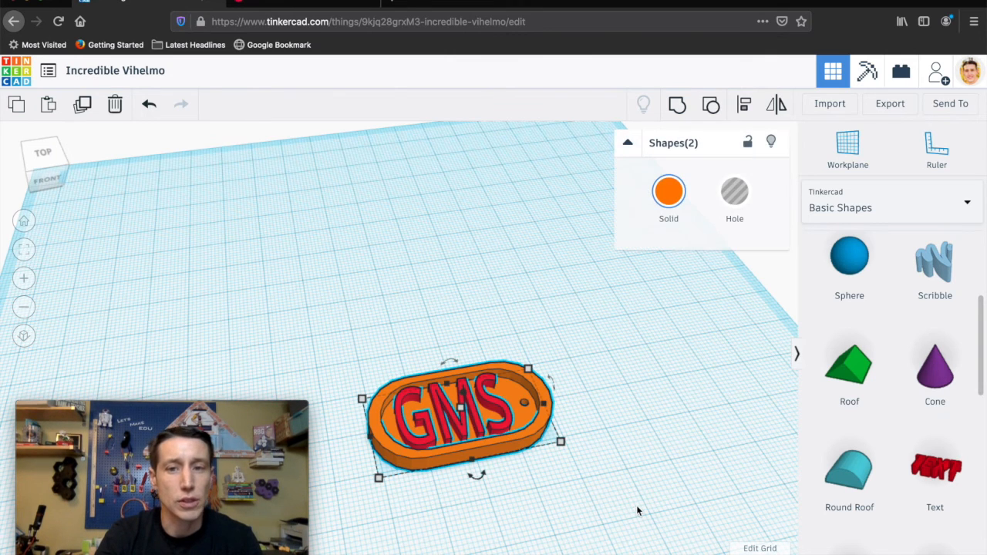
left_click(678, 105)
left_click(613, 397)
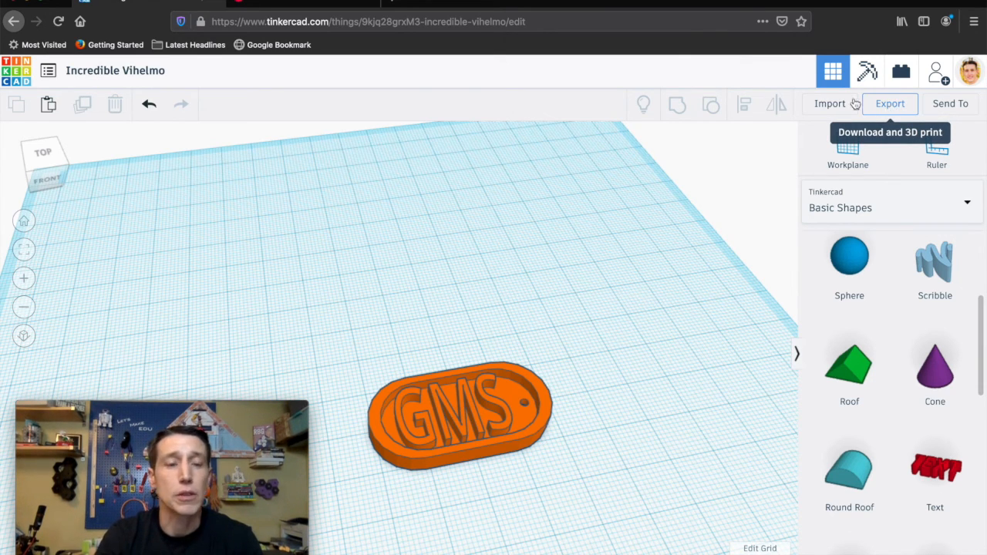
Step: Rename the design as gms nametag
left_click(149, 72)
type("g")
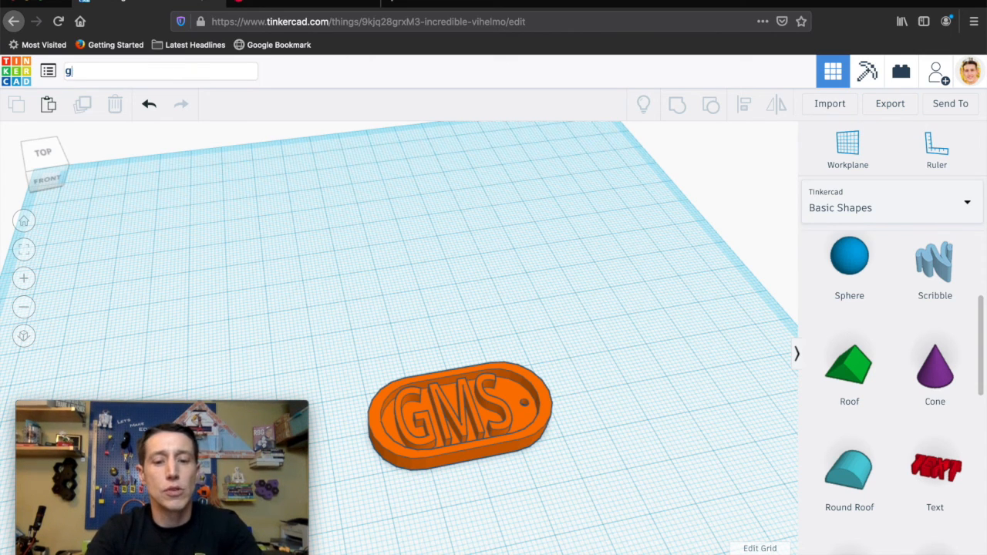
type("ms nametag")
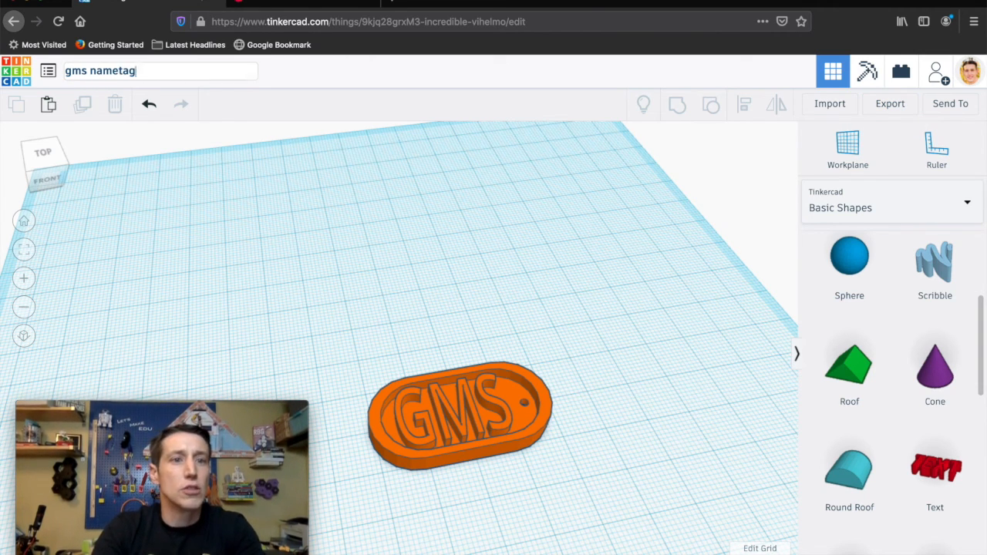
key("Return")
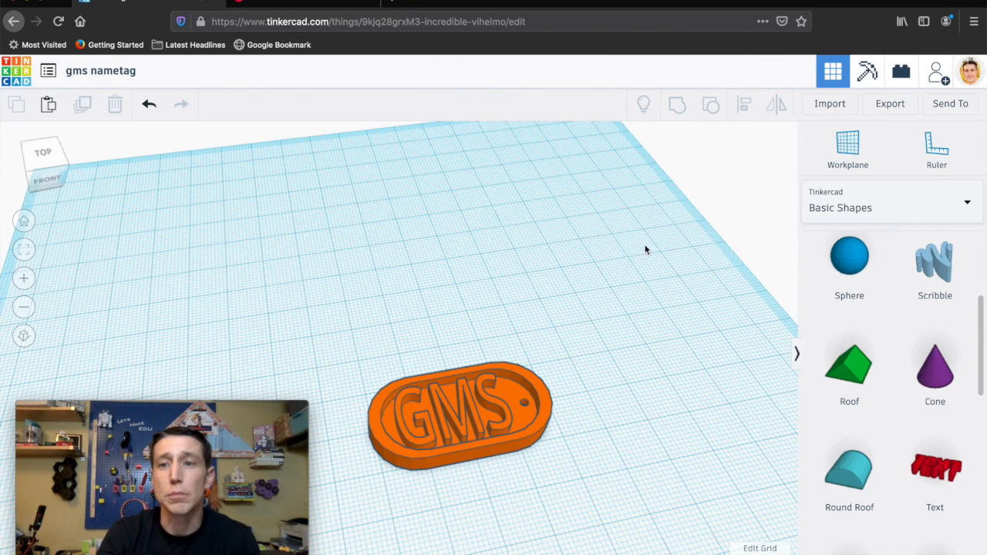
Step: Export everything in the design as an STL and save the file gms nametag.stl
left_click(896, 106)
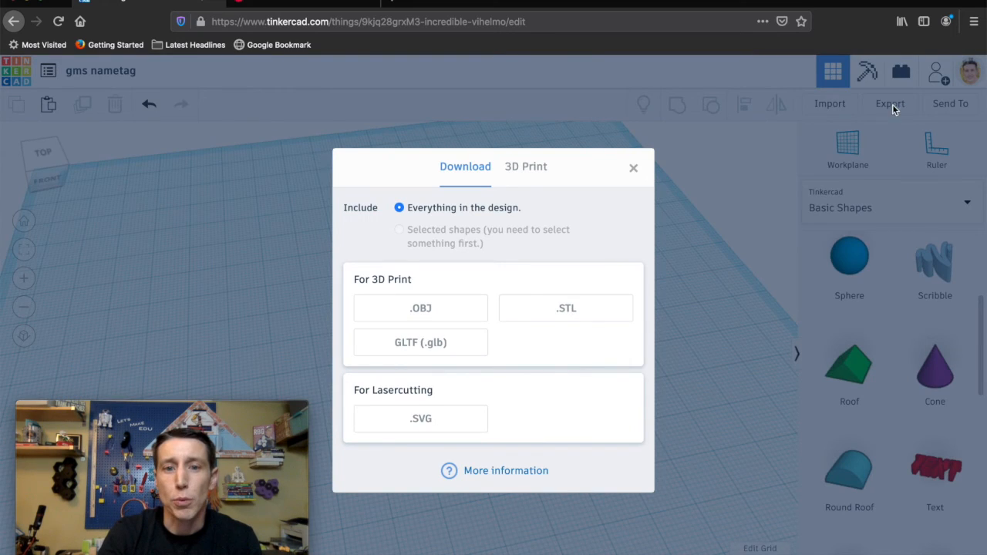
left_click(561, 310)
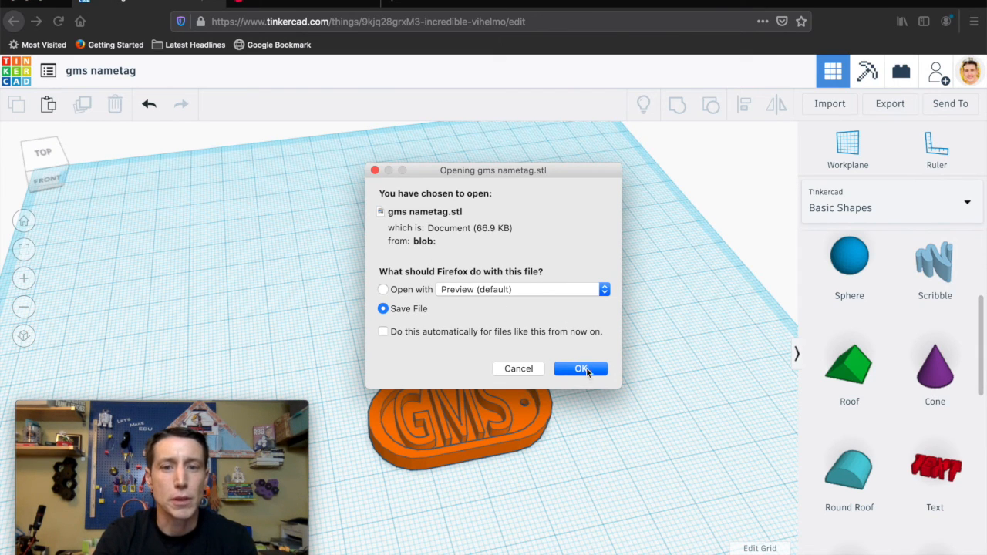
left_click(582, 369)
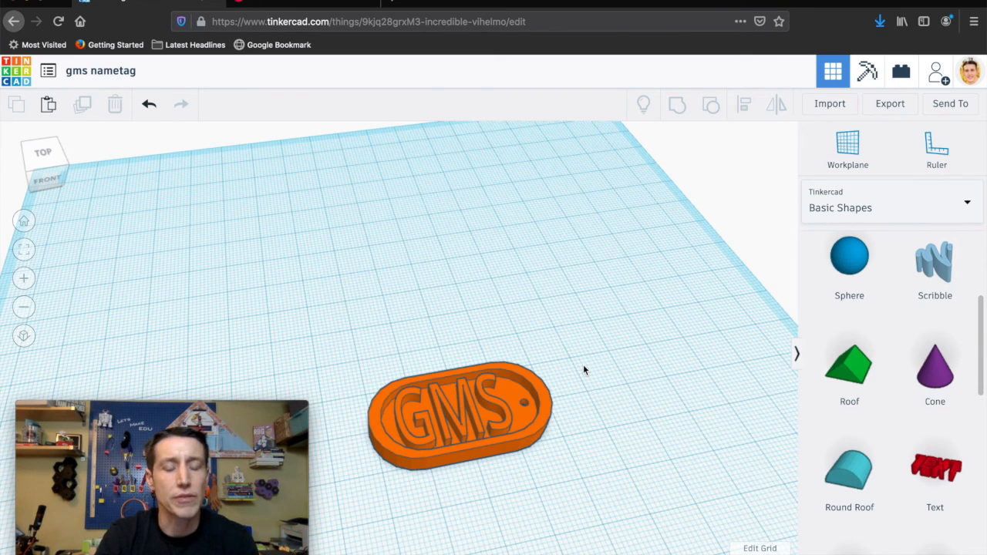